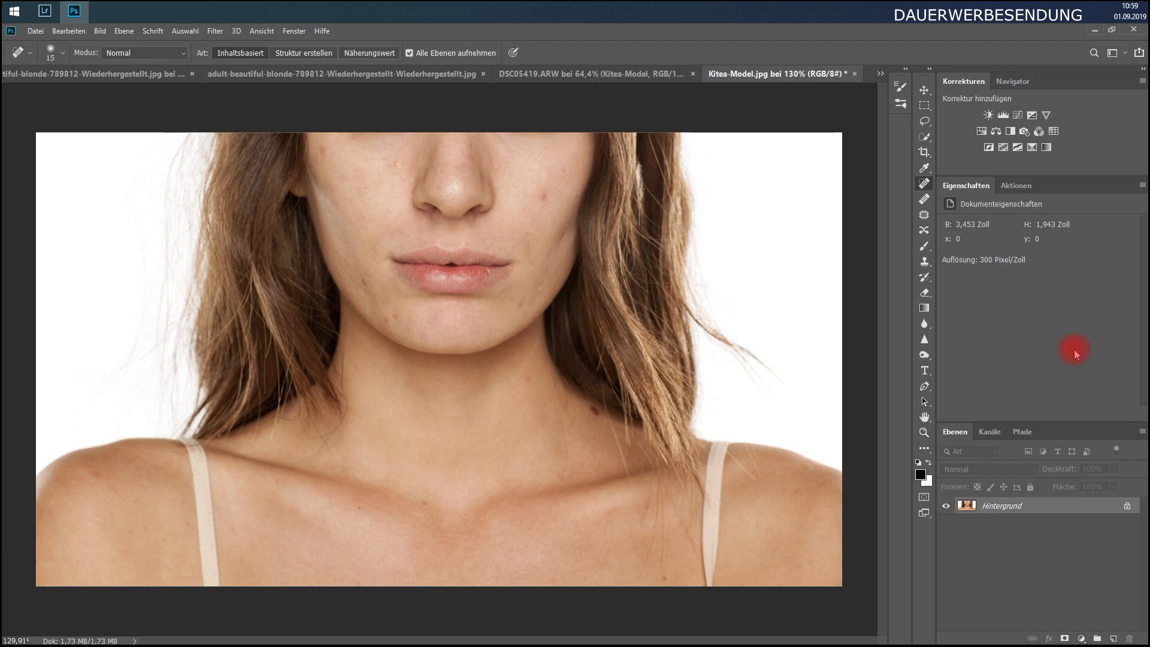
# - Duplicate the background to a new layer and set the healing brush to 31 px, 0% hardness
pyautogui.hotkey('ctrl', 'j')
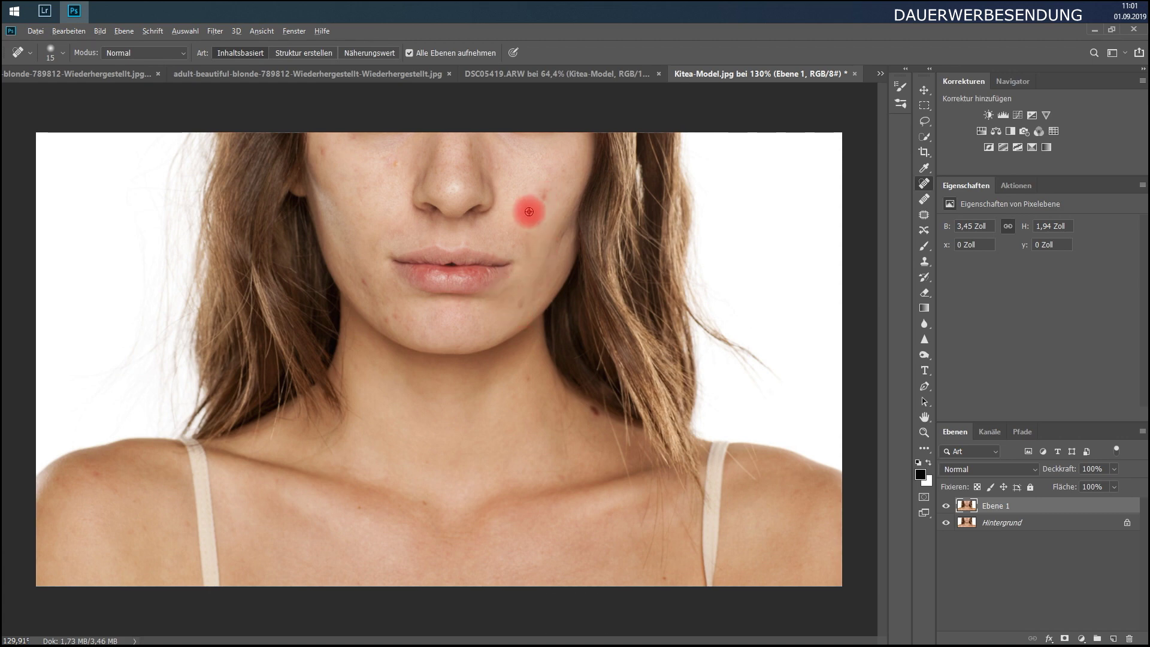
pyautogui.keyDown('alt'); pyautogui.rightClick(526, 207); pyautogui.keyUp('alt')
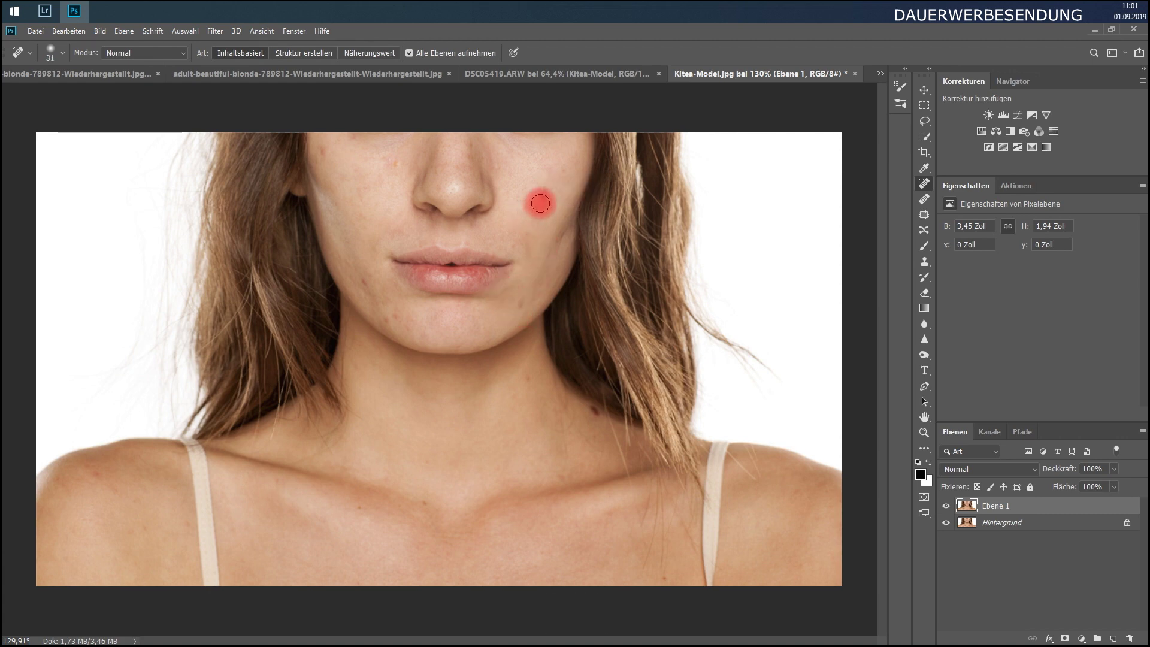
pyautogui.keyDown('alt'); pyautogui.rightClick(541, 205); pyautogui.keyUp('alt')
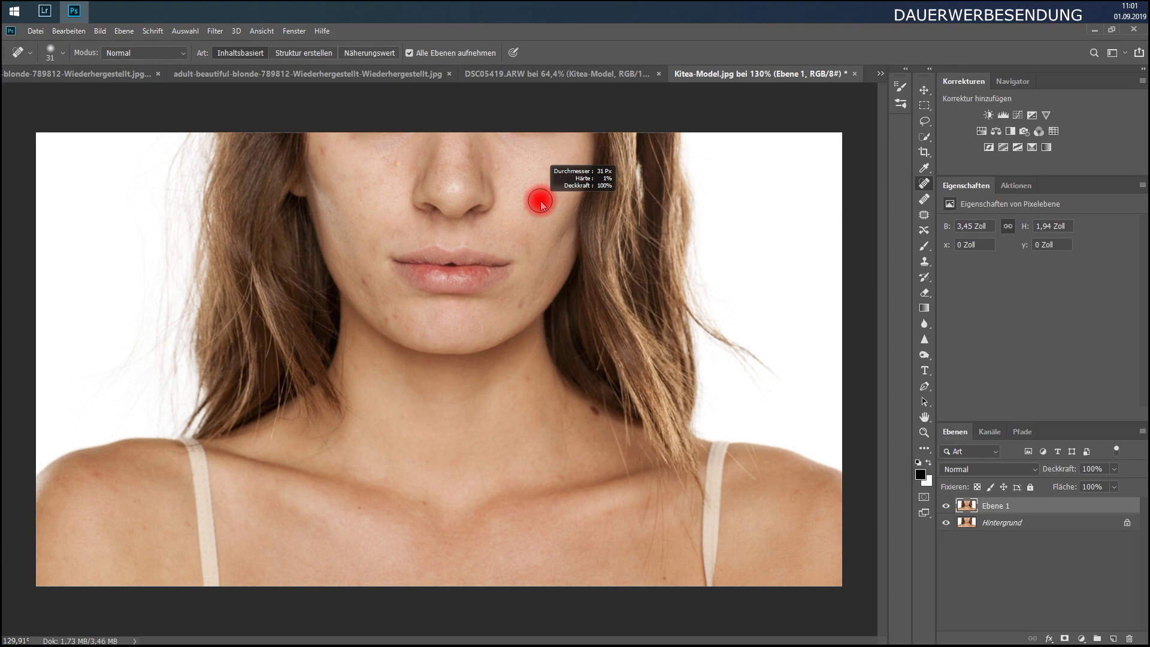
pyautogui.moveTo(542, 205); pyautogui.dragTo(542, 199)
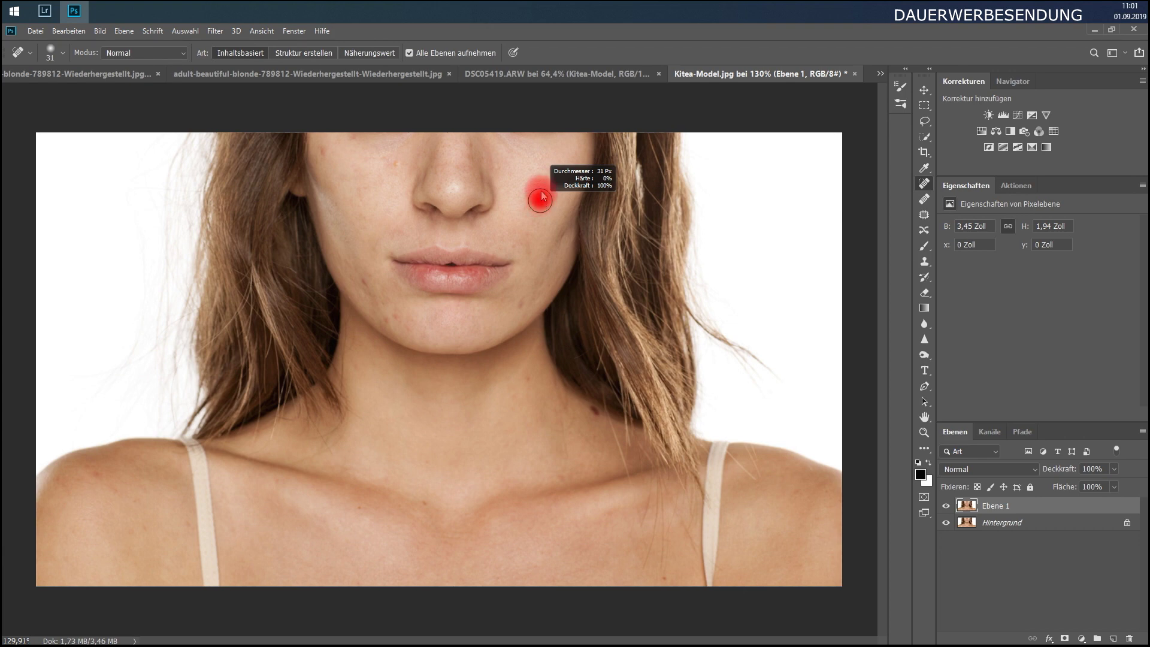
# - Spot-heal the blemishes on the cheek with the soft brush
pyautogui.click(523, 210)
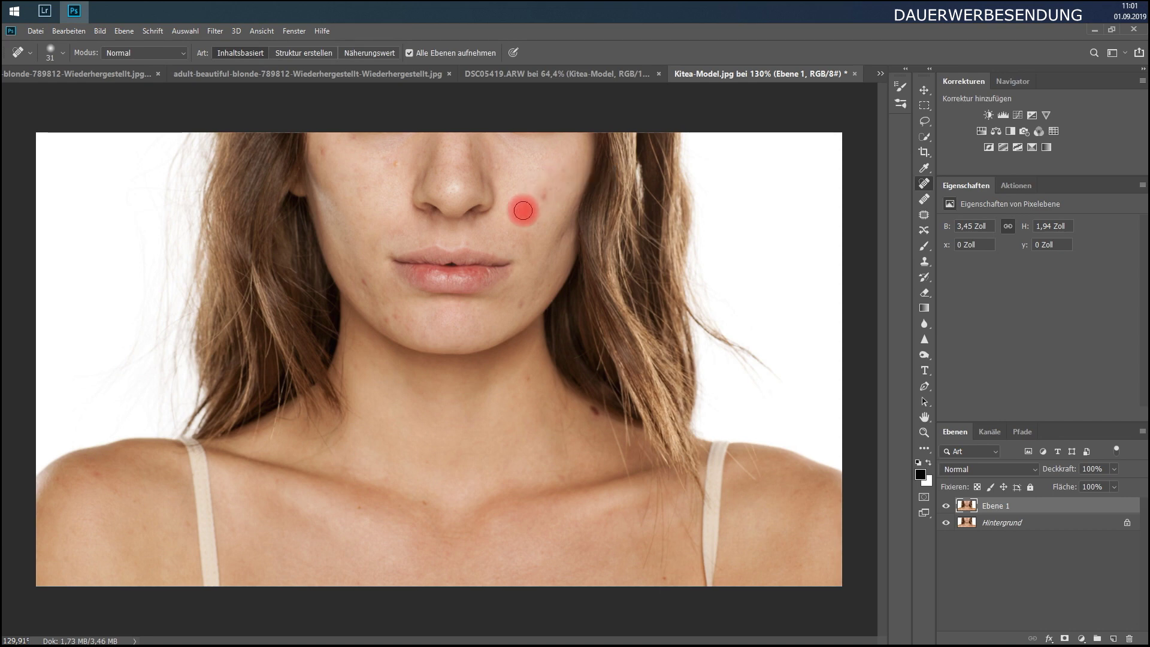
pyautogui.click(541, 202)
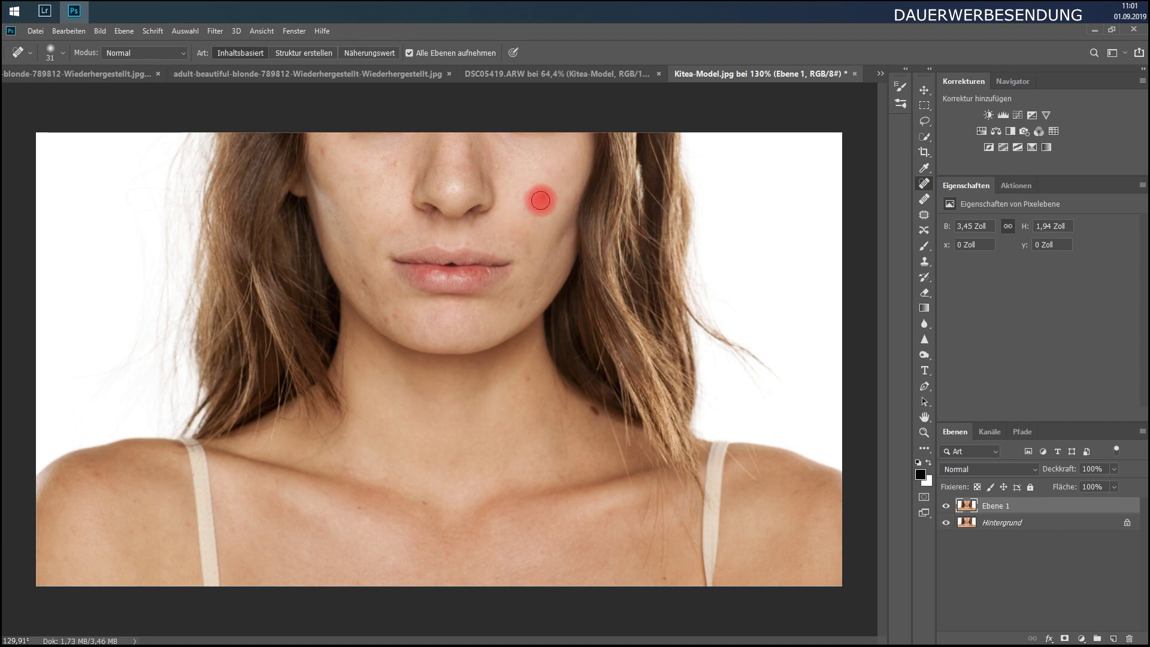
pyautogui.moveTo(541, 201); pyautogui.dragTo(544, 197)
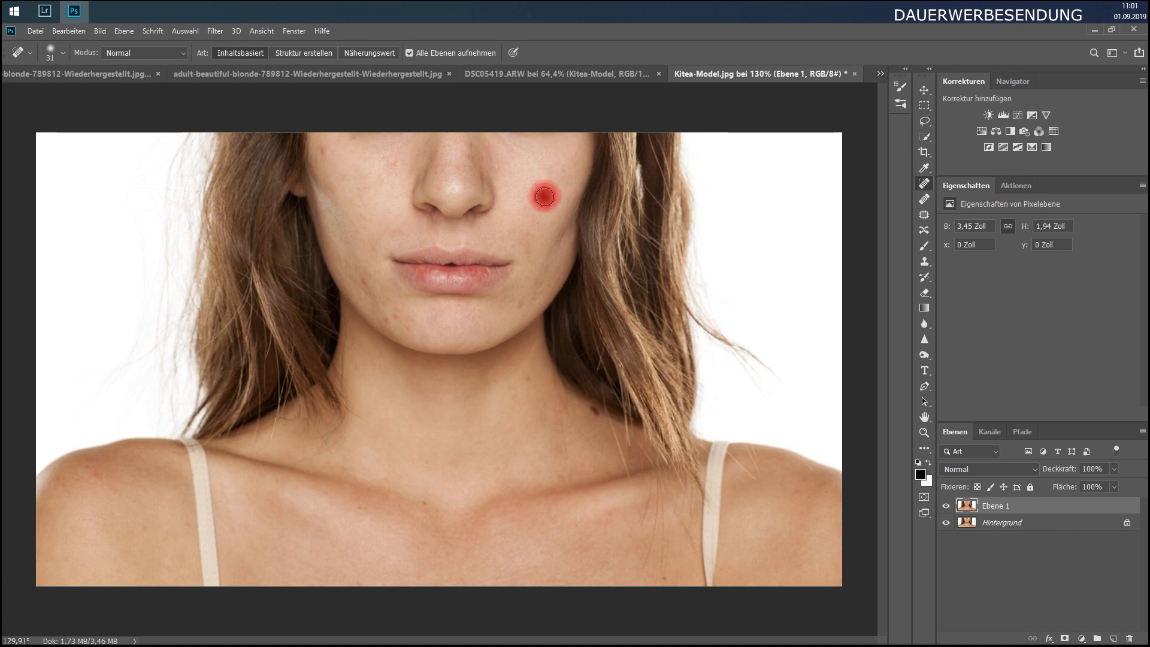
pyautogui.click(544, 201)
pyautogui.moveTo(544, 201)
pyautogui.mouseDown()
pyautogui.moveTo(565, 170)
pyautogui.moveTo(394, 315)
pyautogui.moveTo(385, 250)
pyautogui.moveTo(398, 254)
pyautogui.moveTo(385, 254)
pyautogui.moveTo(379, 279)
pyautogui.moveTo(392, 256)
pyautogui.moveTo(382, 254)
pyautogui.moveTo(385, 287)
pyautogui.moveTo(373, 245)
pyautogui.mouseUp()
pyautogui.click(558, 204)
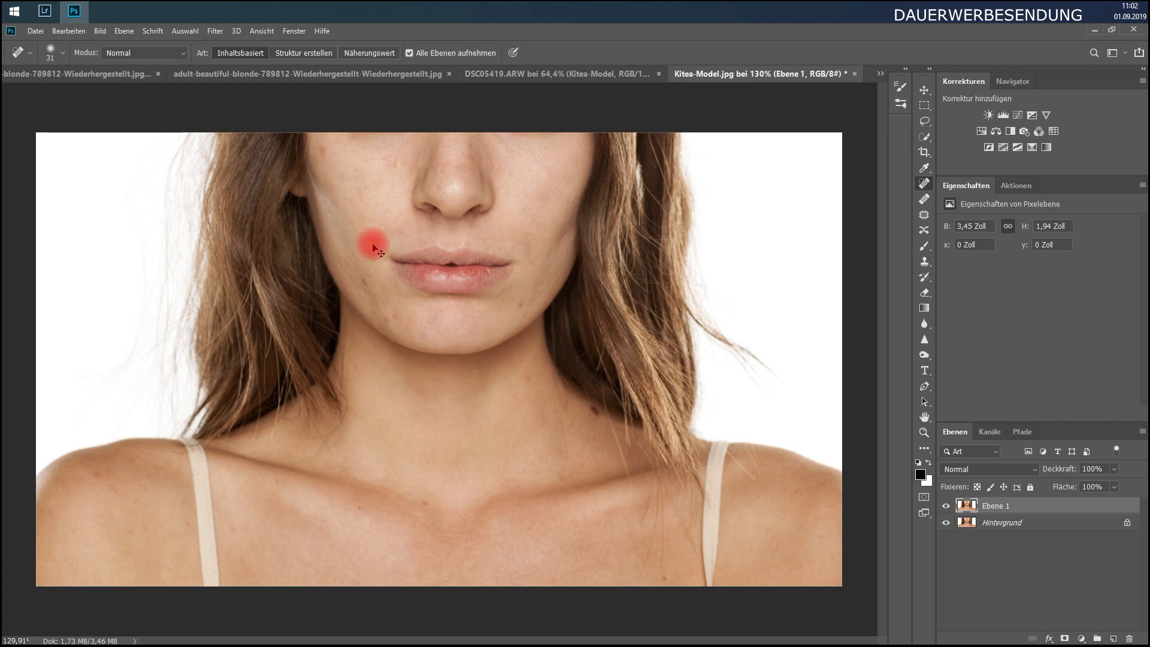
# - Undo the last healing stroke, heal the neck blemish below the chin, and add an empty layer
pyautogui.hotkey('ctrl', 'z')
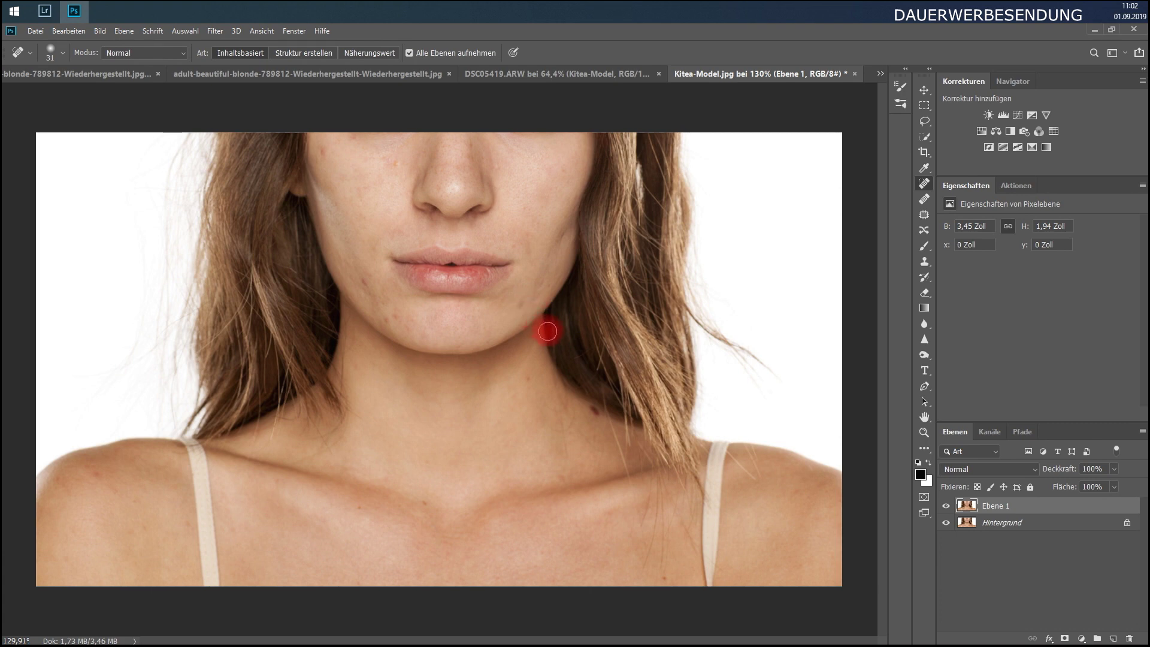
pyautogui.click(543, 358)
pyautogui.click(1114, 639)
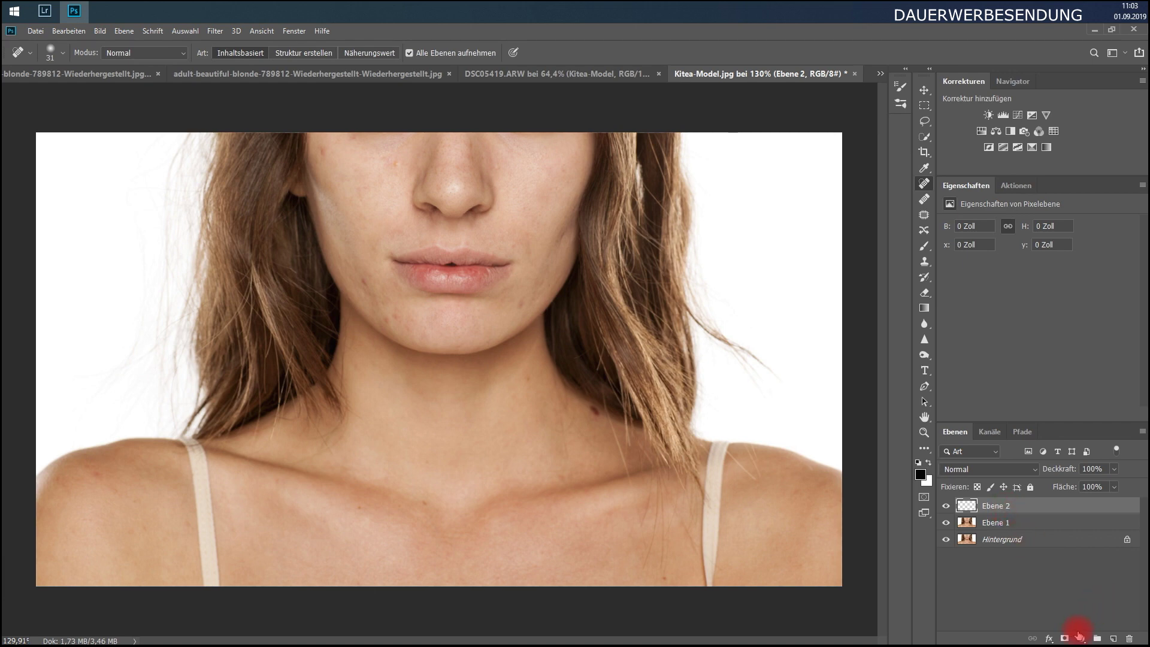
# - Add a Schwarzweiß adjustment with reds at -116 and yellows at 138, then select Ebene 2
pyautogui.click(1082, 638)
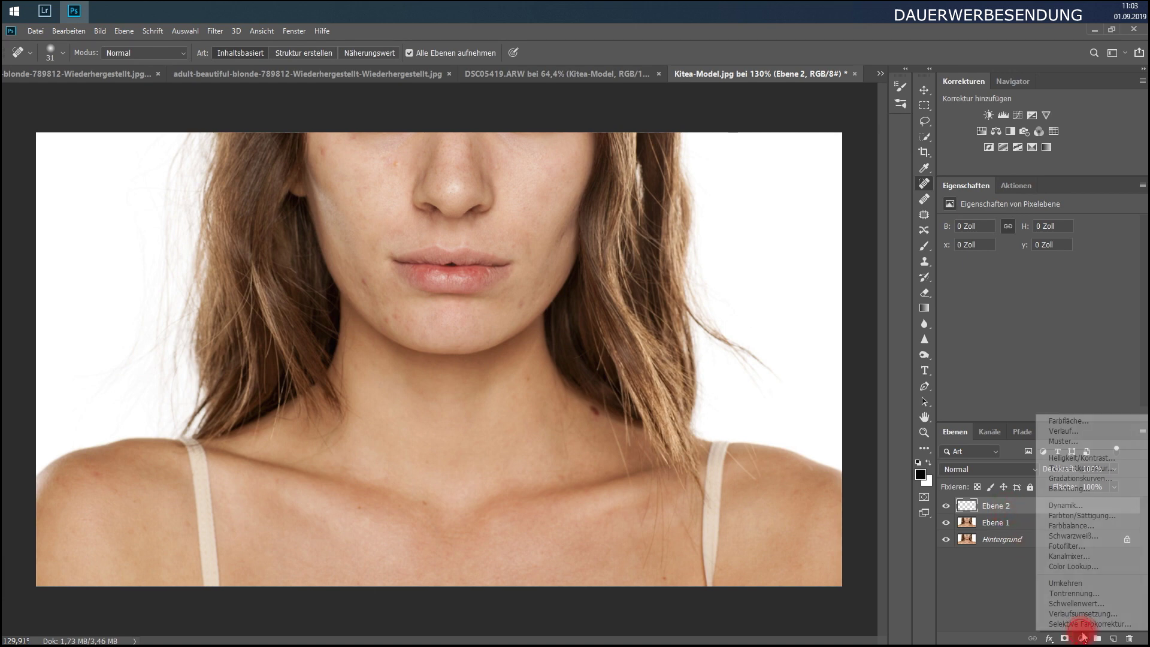
pyautogui.click(1107, 537)
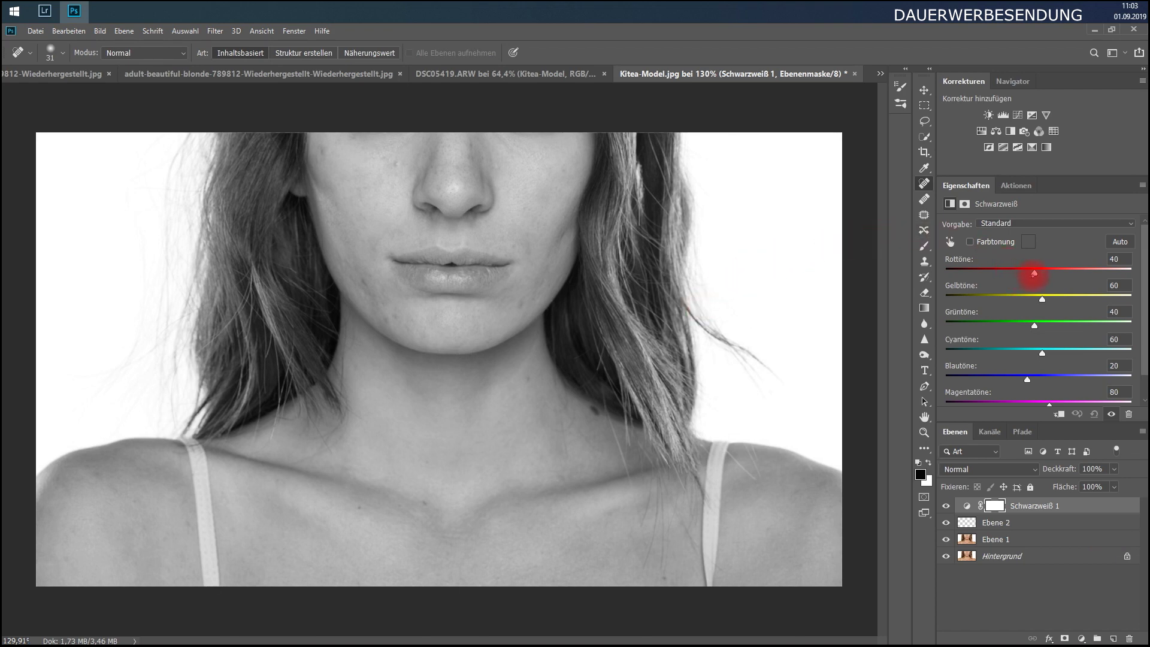
pyautogui.moveTo(1034, 273); pyautogui.dragTo(975, 273)
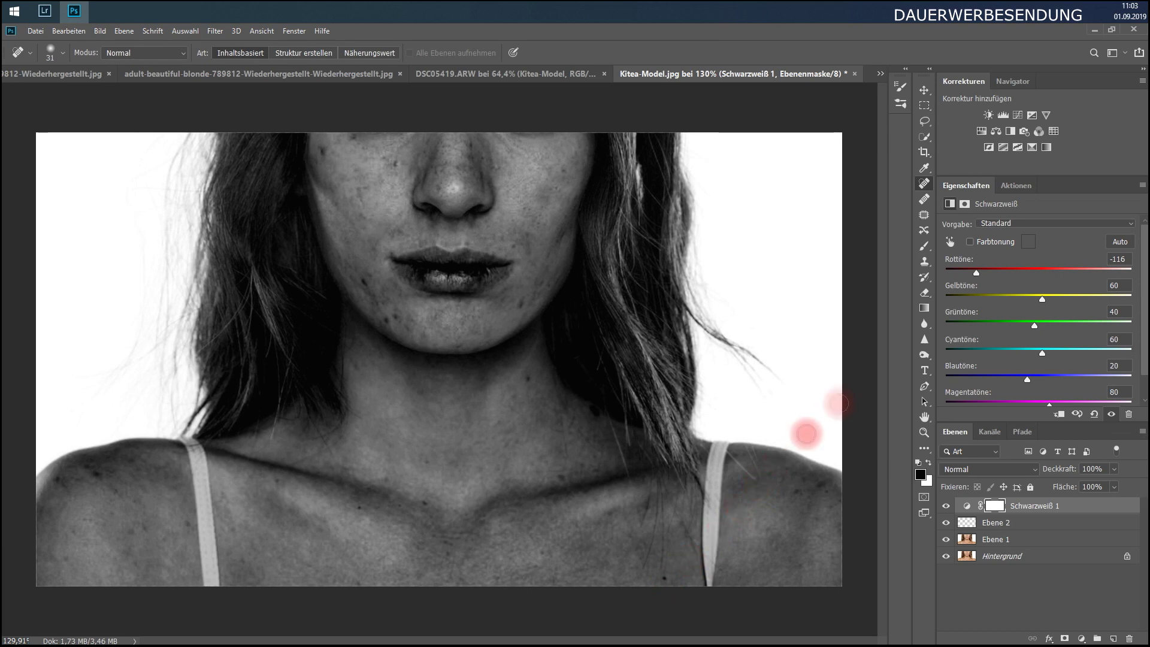
pyautogui.moveTo(1042, 299); pyautogui.dragTo(1071, 304)
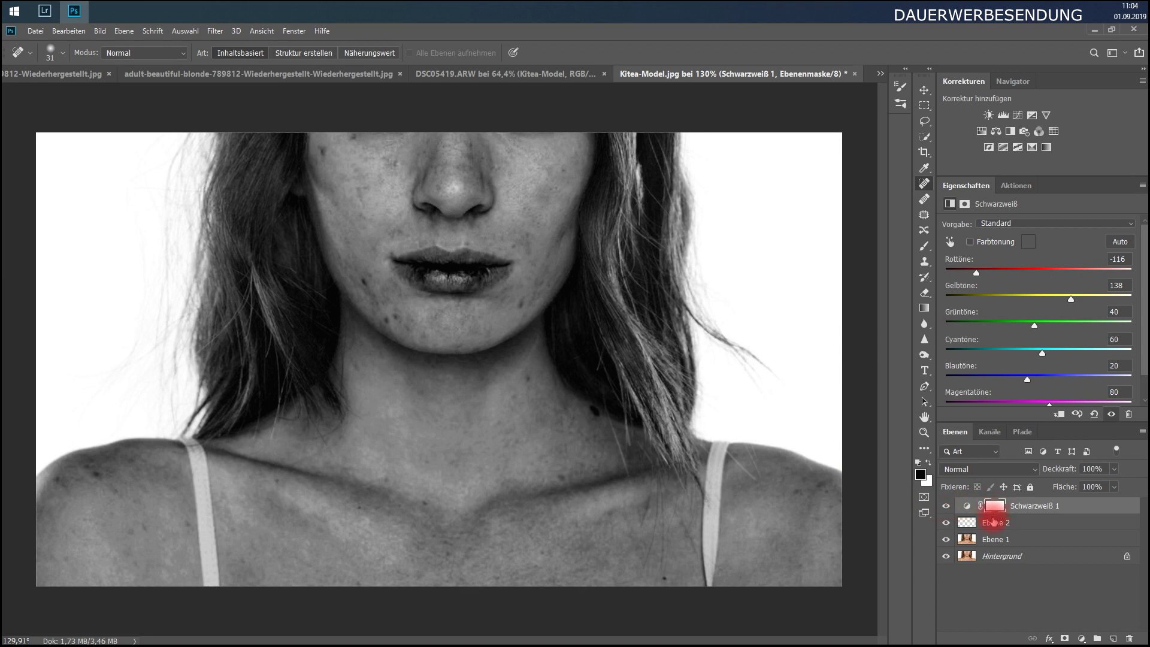
pyautogui.click(993, 522)
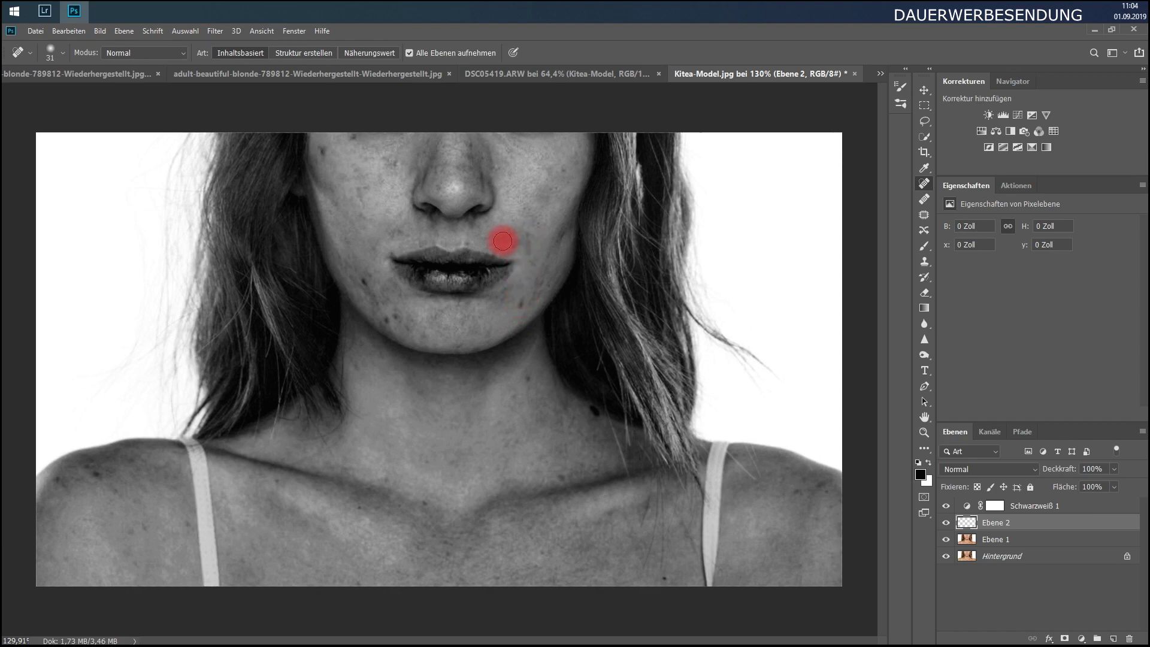
# - Zoom in and heal the blemishes from the jawline down onto the neck
pyautogui.scroll(2, 503, 241)
pyautogui.scroll(2, 502, 241)
pyautogui.scroll(1, 503, 241)
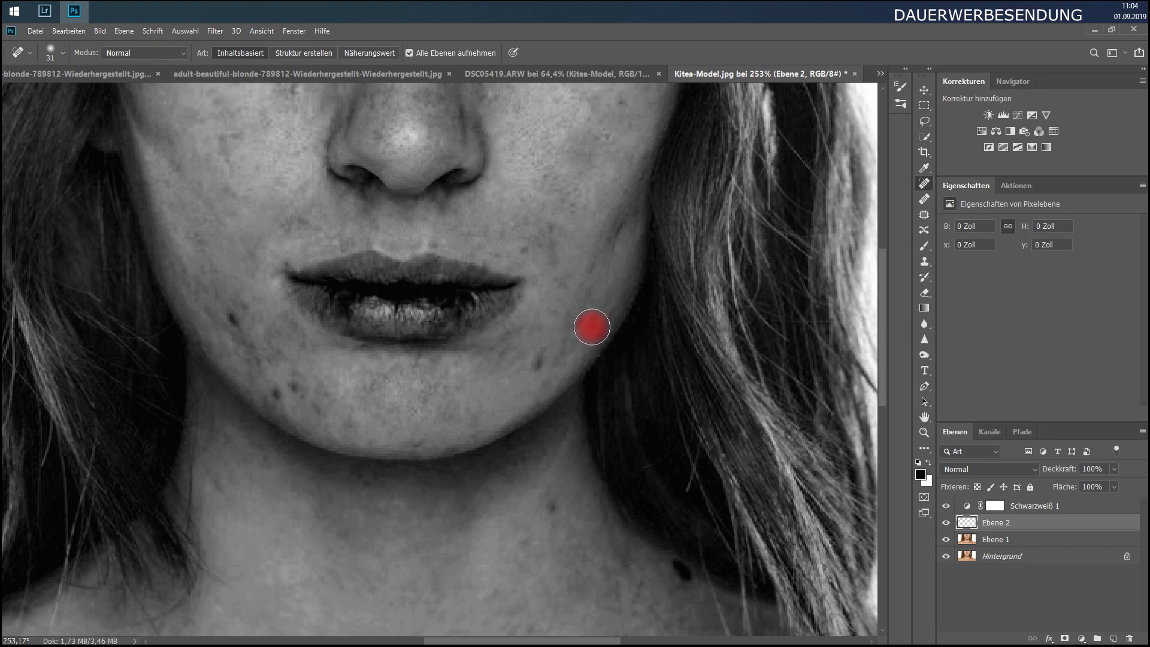
pyautogui.click(563, 397)
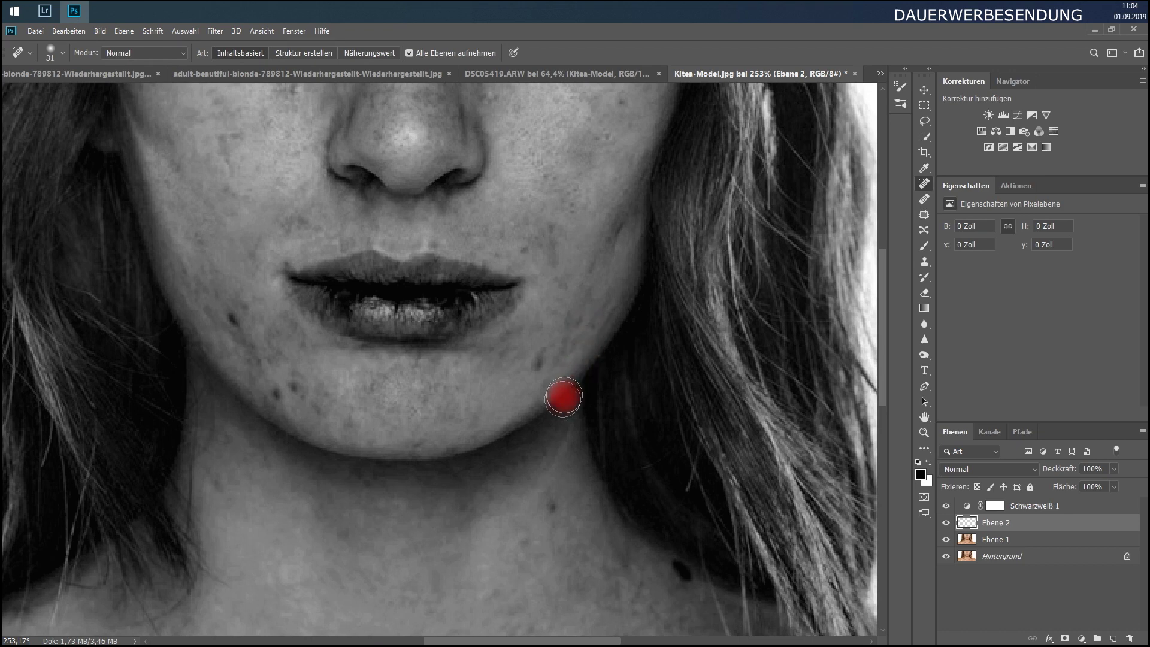
pyautogui.moveTo(563, 397); pyautogui.dragTo(554, 496)
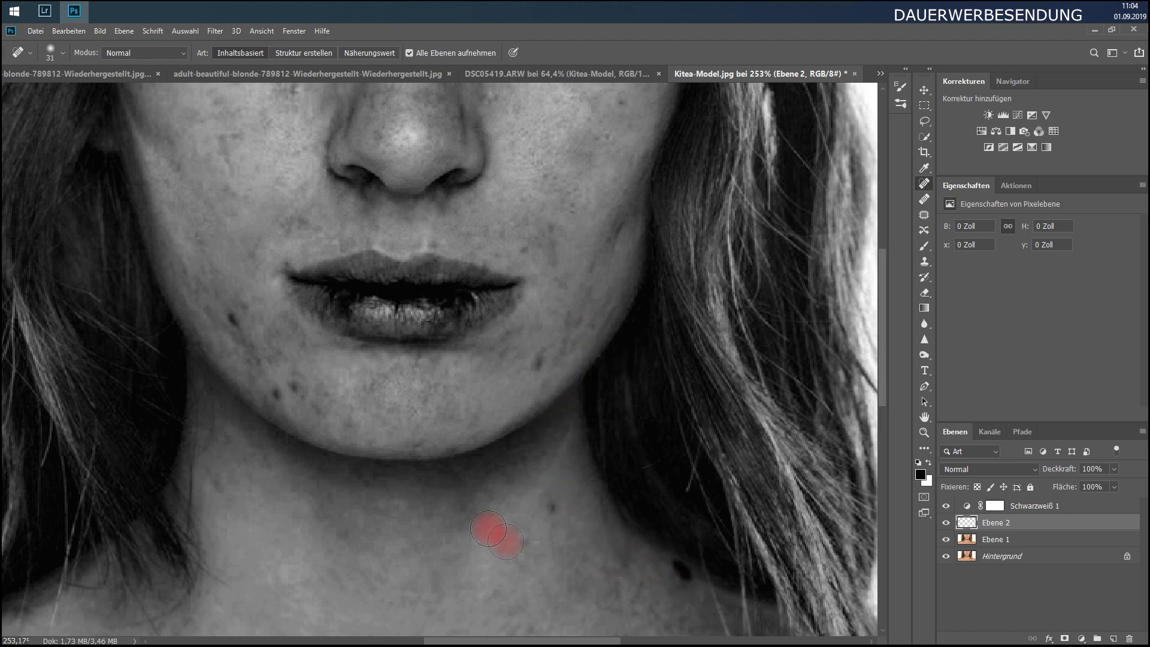
# - Shrink the healing brush to 24 px and heal the cheek blemishes beside mouth and nose
pyautogui.moveTo(231, 313); pyautogui.dragTo(237, 309)
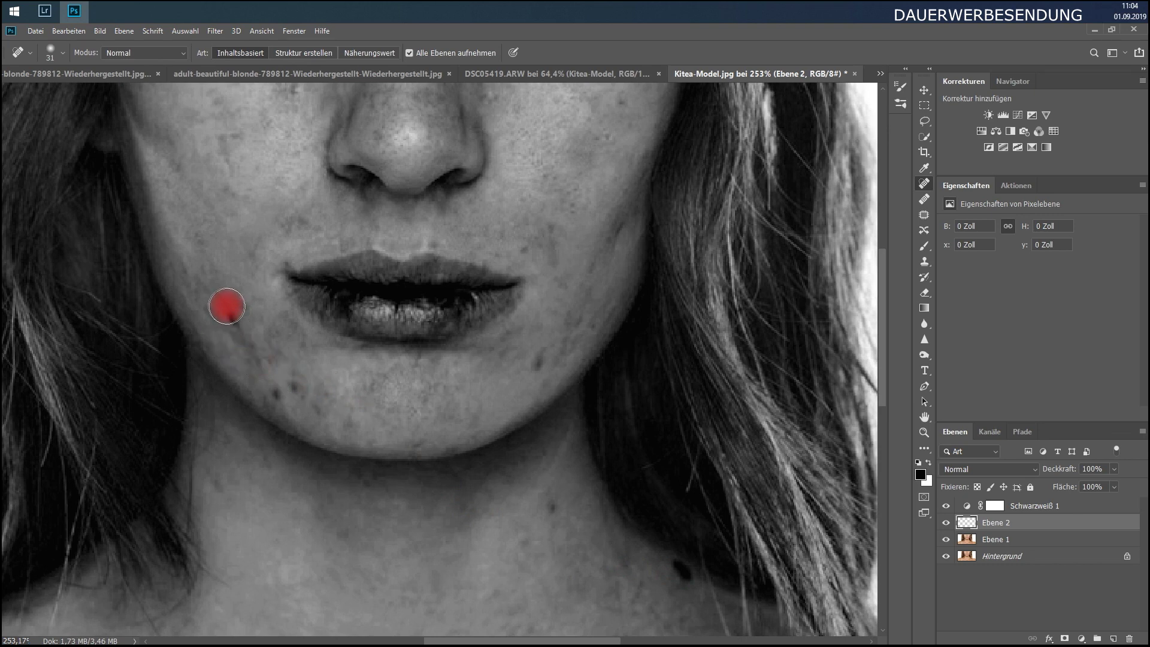
pyautogui.moveTo(236, 309); pyautogui.dragTo(234, 313)
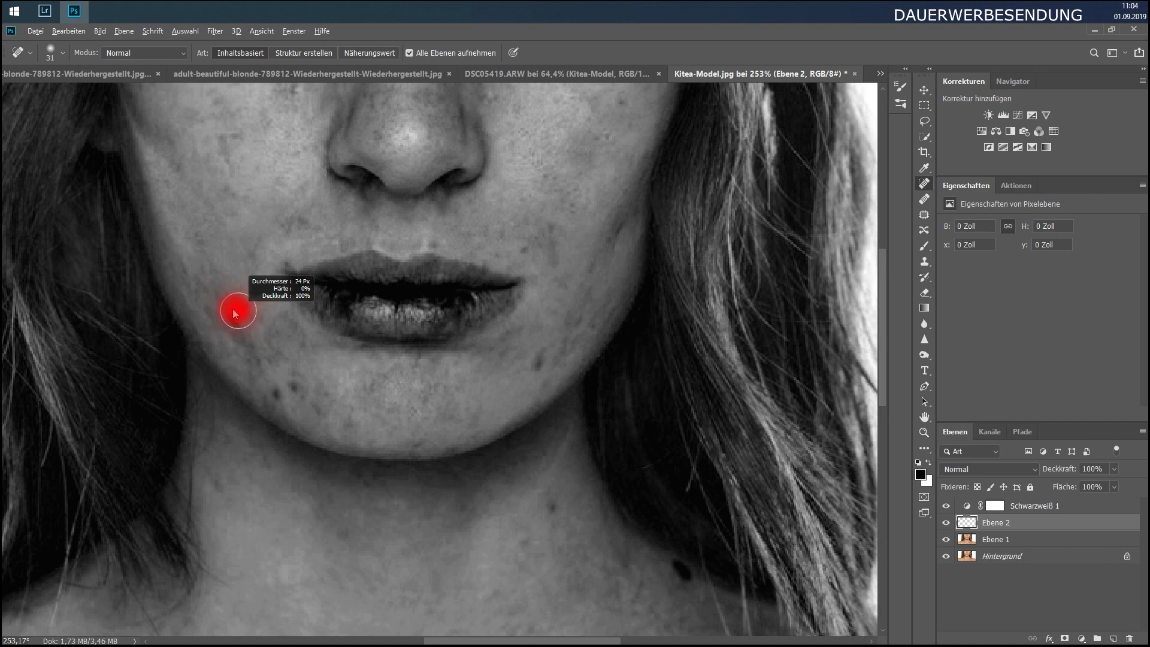
pyautogui.click(233, 309)
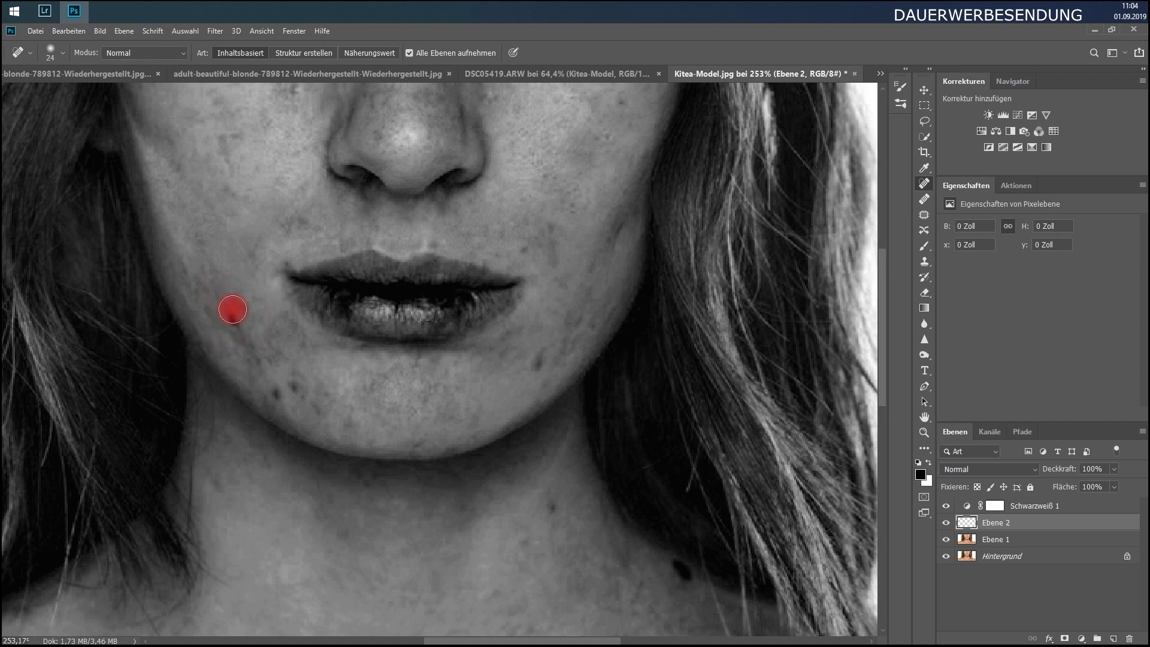
pyautogui.click(610, 309)
pyautogui.click(574, 286)
# - Set brush size to follow pen pressure (Zeichenstift-Druck) and heal a spot beside the nose
pyautogui.click(61, 53)
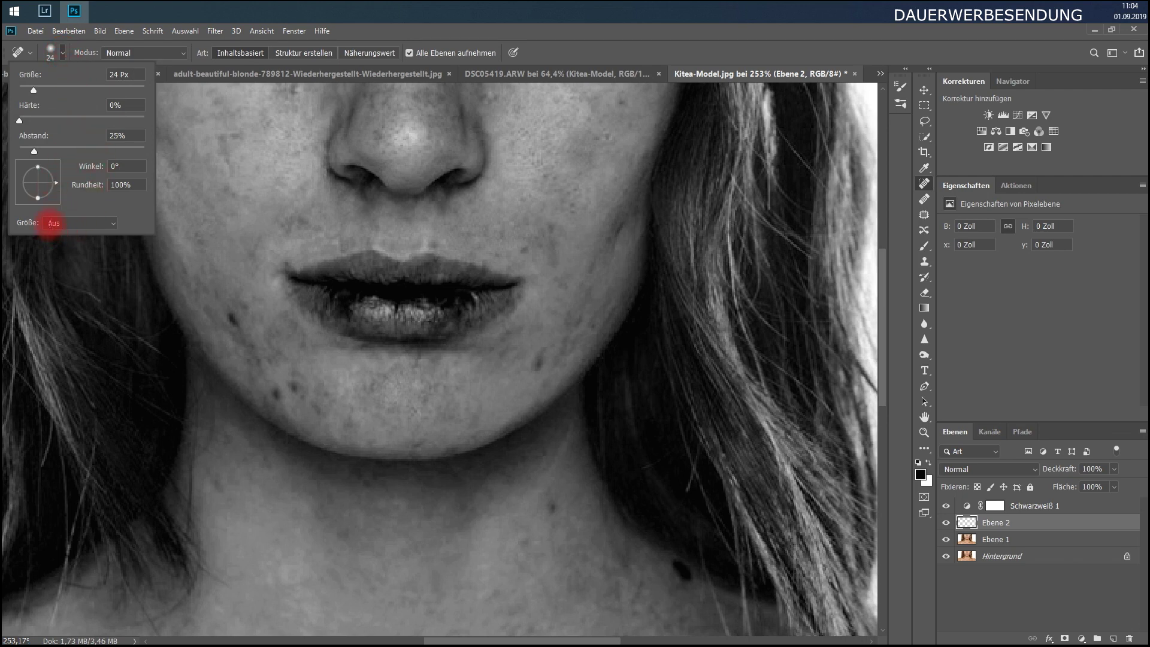
pyautogui.click(114, 225)
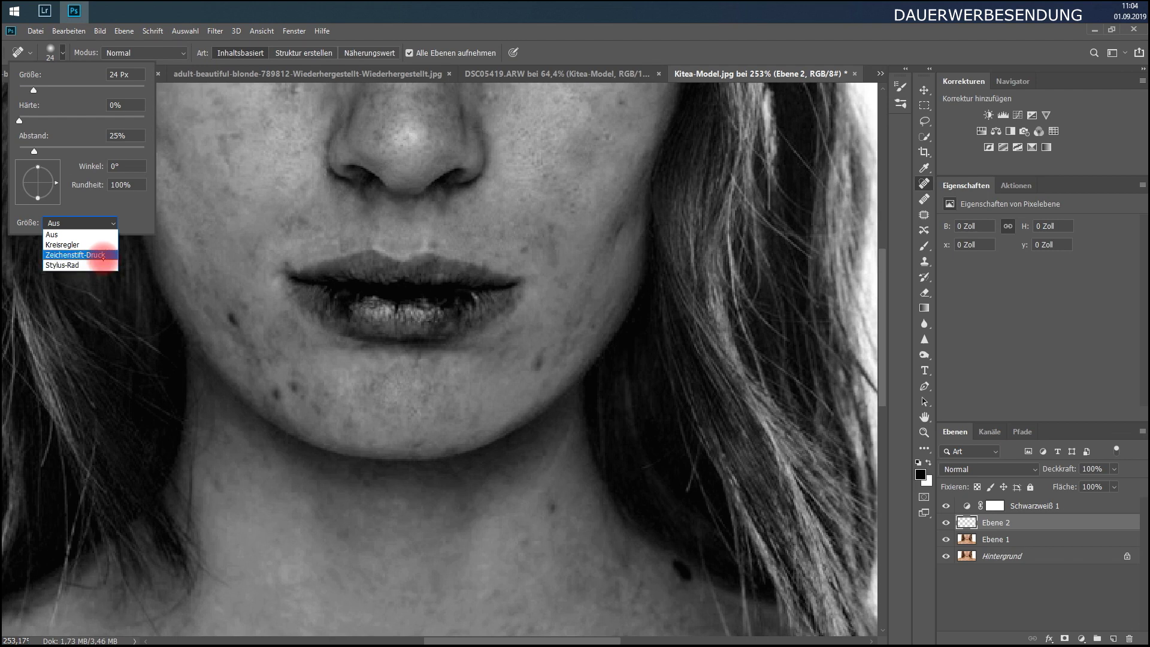
pyautogui.click(104, 255)
pyautogui.click(152, 255)
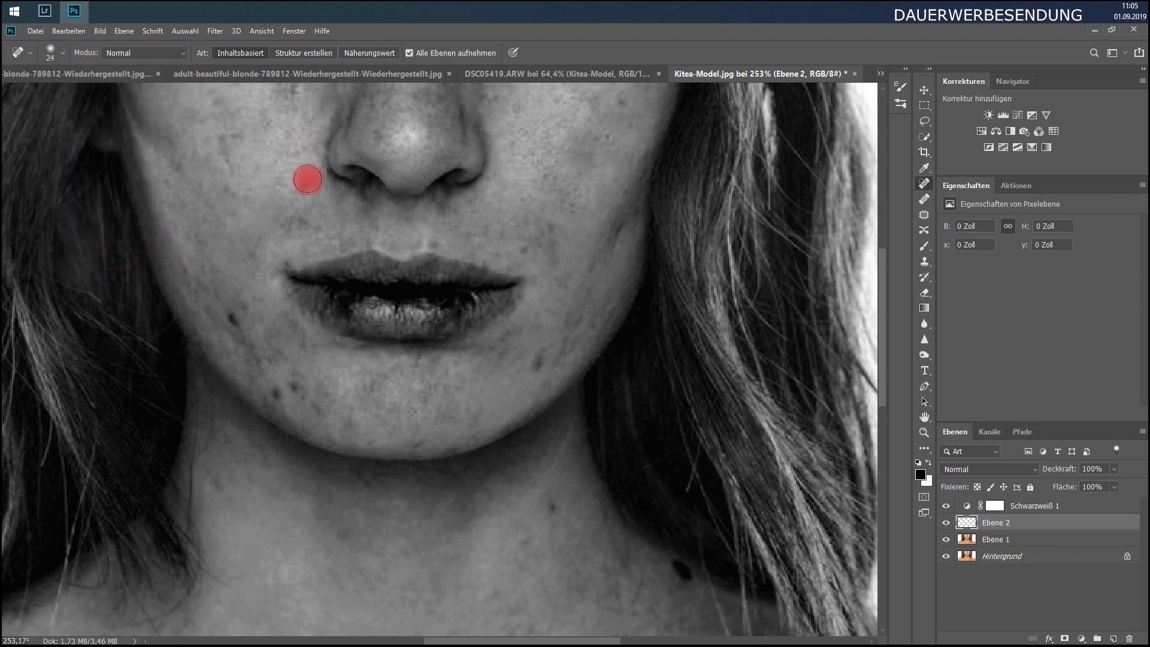
pyautogui.click(224, 329)
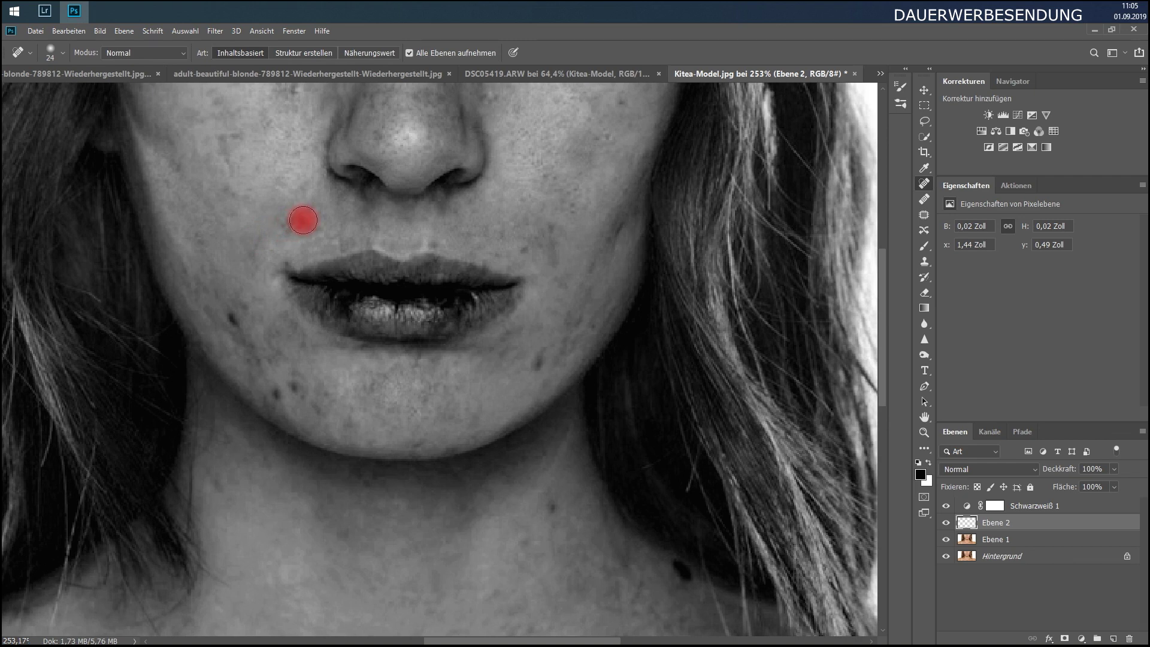
# - Heal the blemishes on the cheek near the lip, upper cheek and lower cheek toward the chin
pyautogui.click(302, 222)
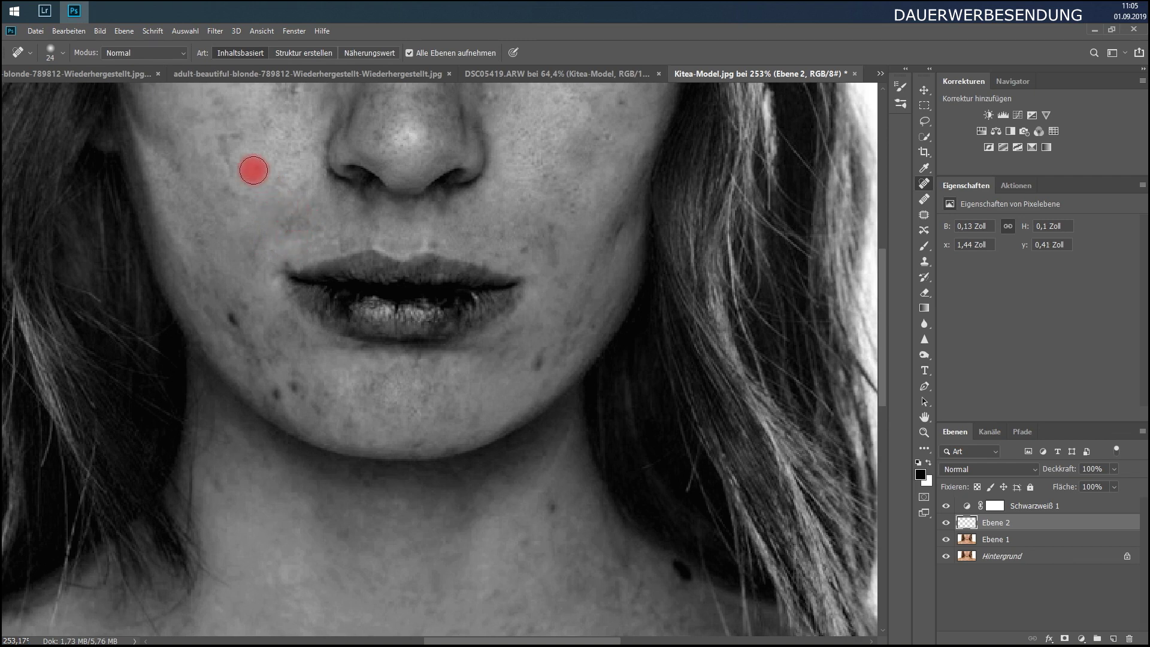
pyautogui.click(225, 141)
pyautogui.click(230, 320)
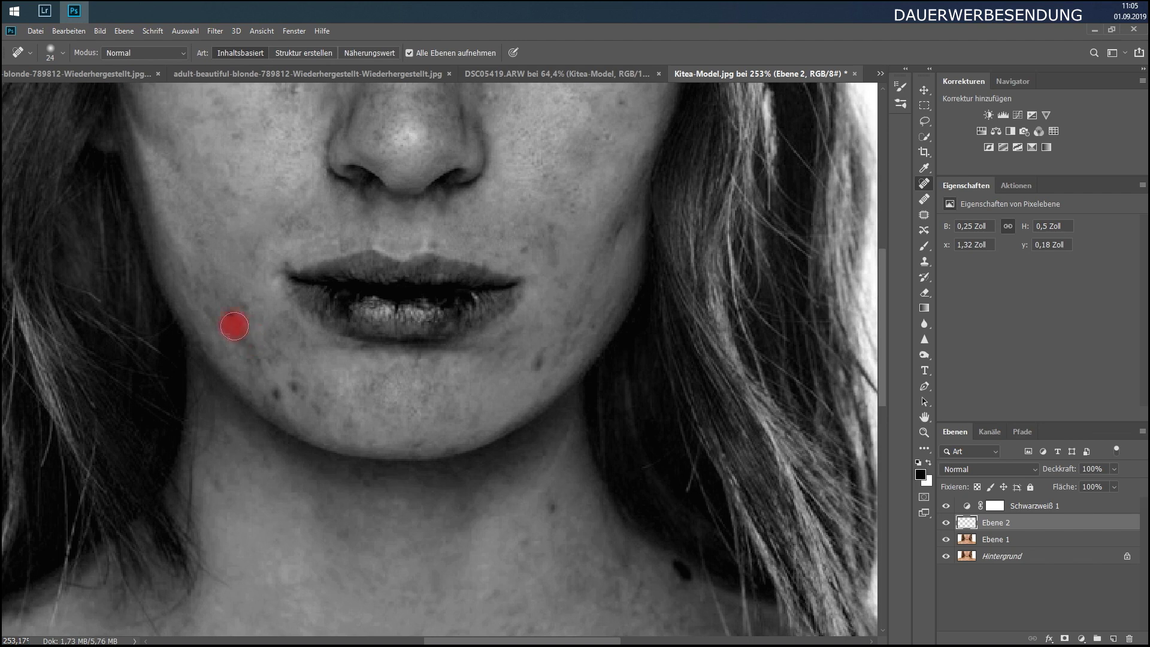
pyautogui.moveTo(230, 316)
pyautogui.mouseDown()
pyautogui.moveTo(244, 310)
pyautogui.moveTo(212, 319)
pyautogui.mouseUp()
pyautogui.moveTo(209, 313)
pyautogui.mouseDown()
pyautogui.moveTo(276, 388)
pyautogui.moveTo(300, 386)
pyautogui.moveTo(314, 411)
pyautogui.mouseUp()
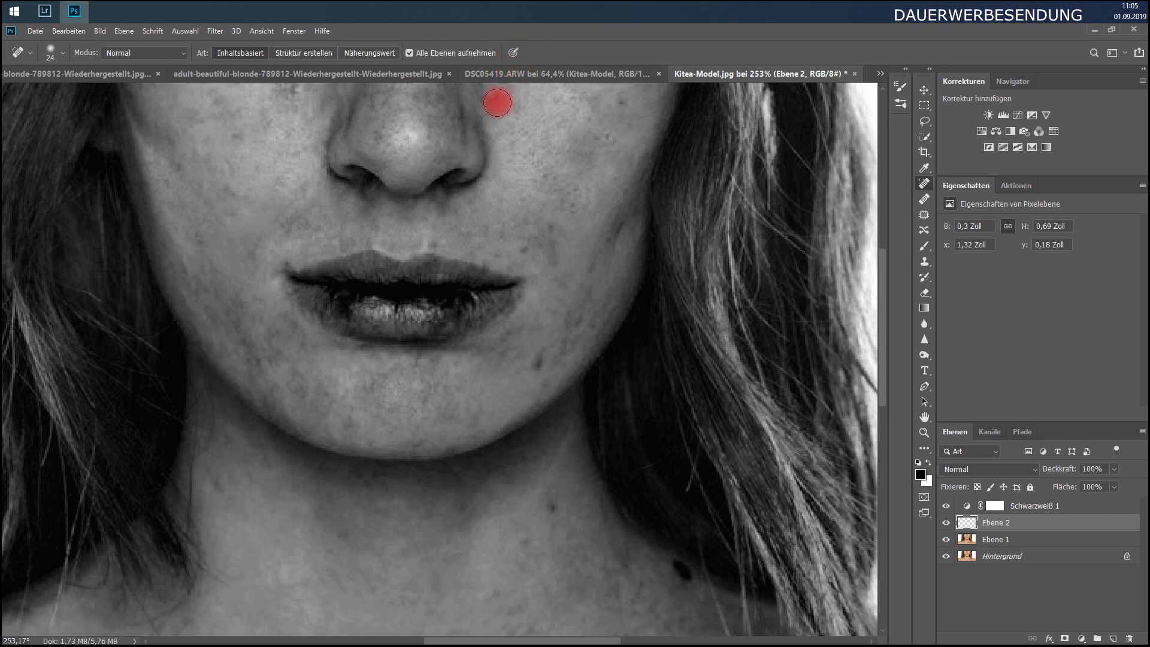
# - Toggle pen pressure for brush size, heal a spot beside the nose, and open the Edit menu
pyautogui.click(514, 53)
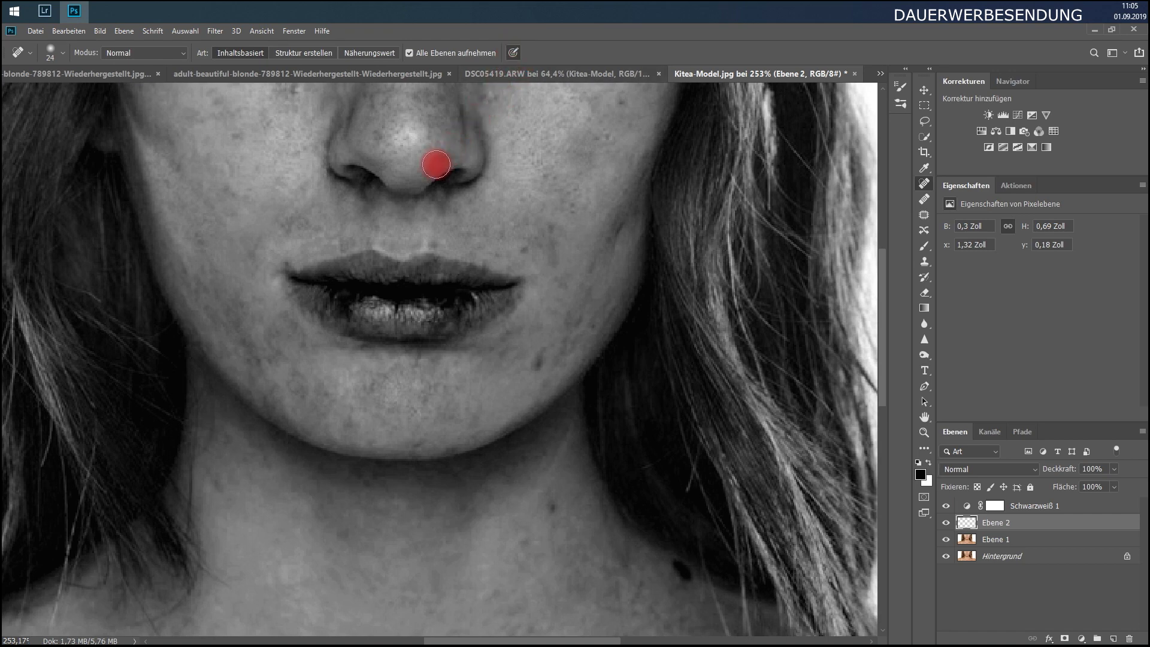
pyautogui.click(377, 184)
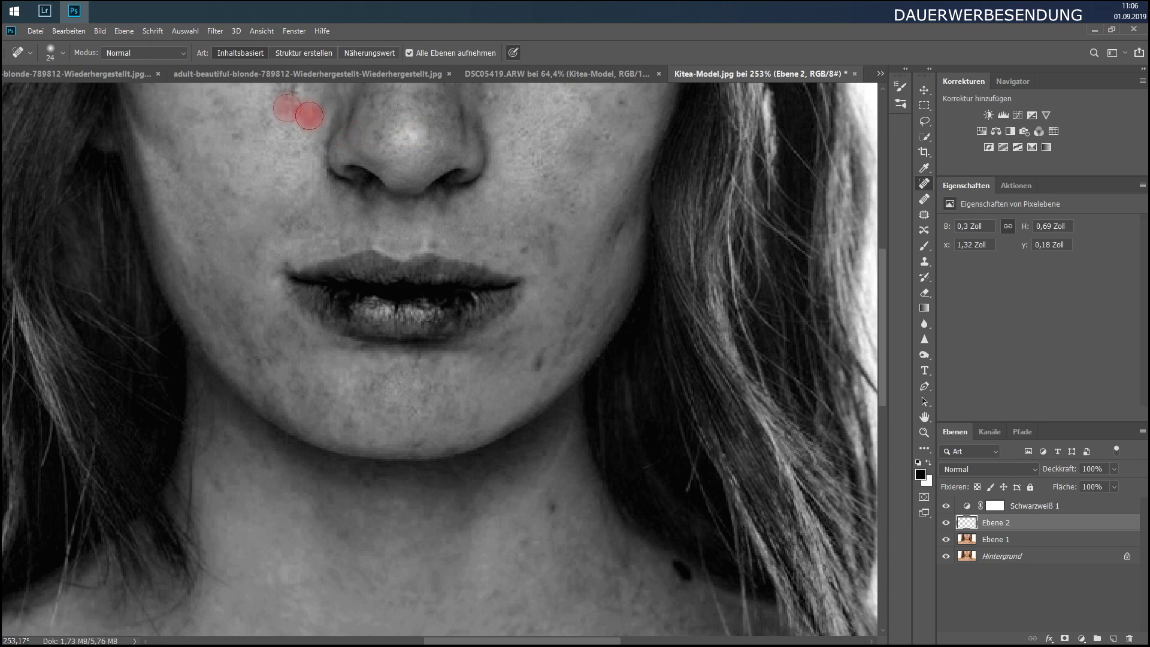
pyautogui.click(69, 32)
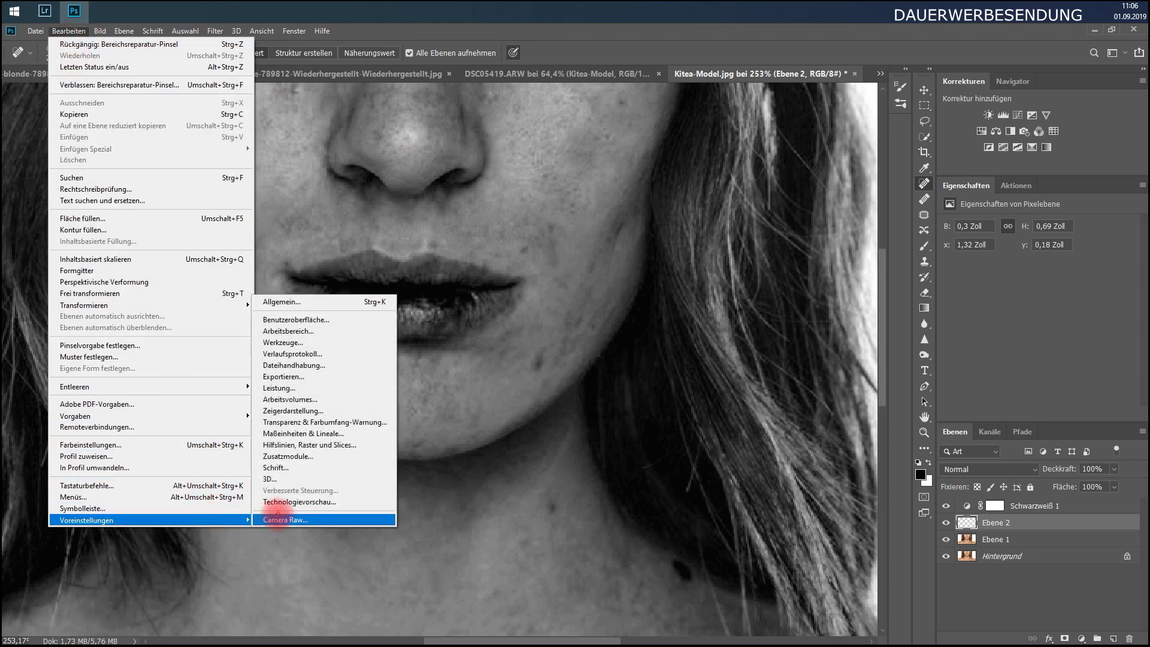
pyautogui.moveTo(149, 520)
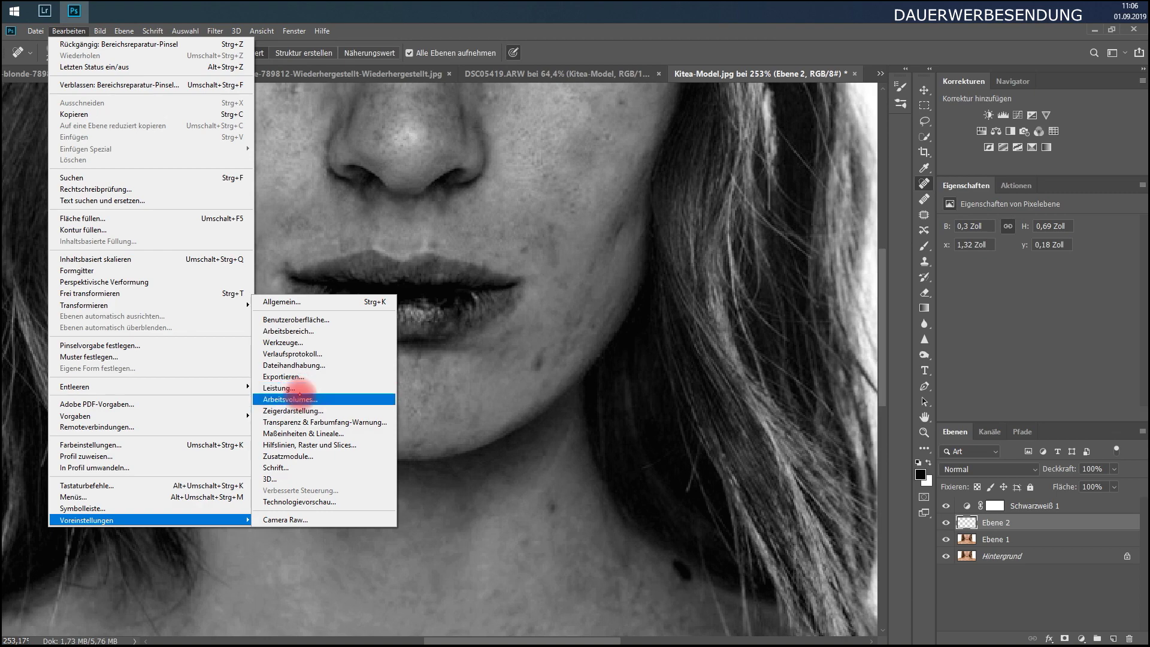
# - Enable 'Pinselspitze mit Fadenkreuz anzeigen' in the cursor preferences and confirm
pyautogui.click(296, 411)
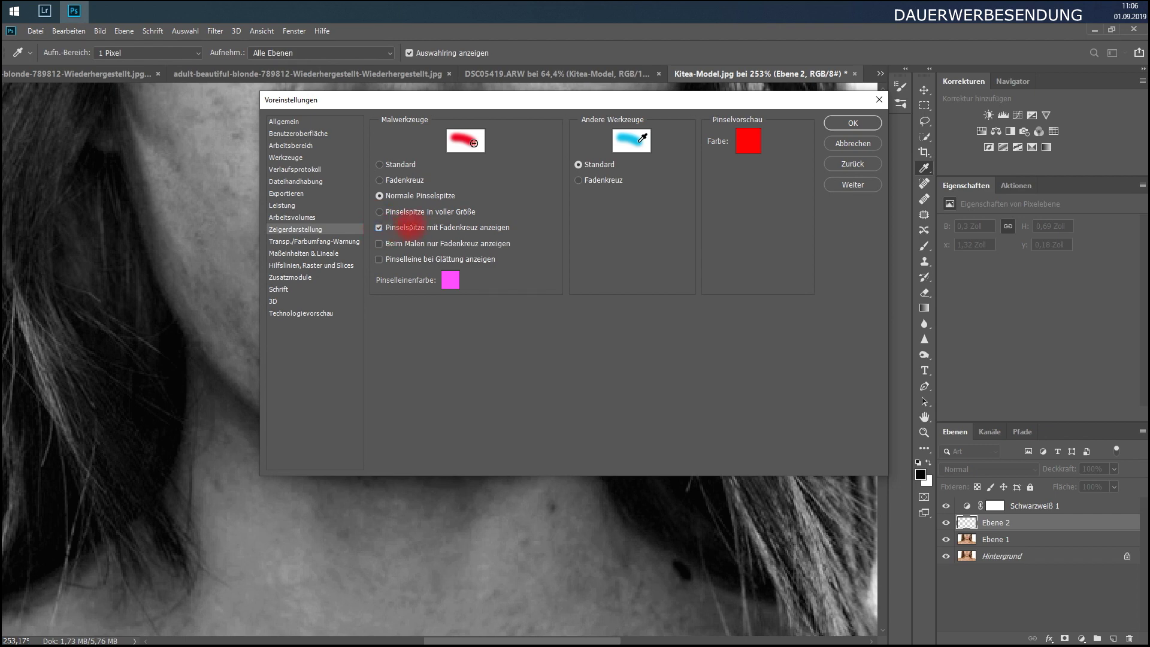
pyautogui.click(835, 123)
pyautogui.press('j')
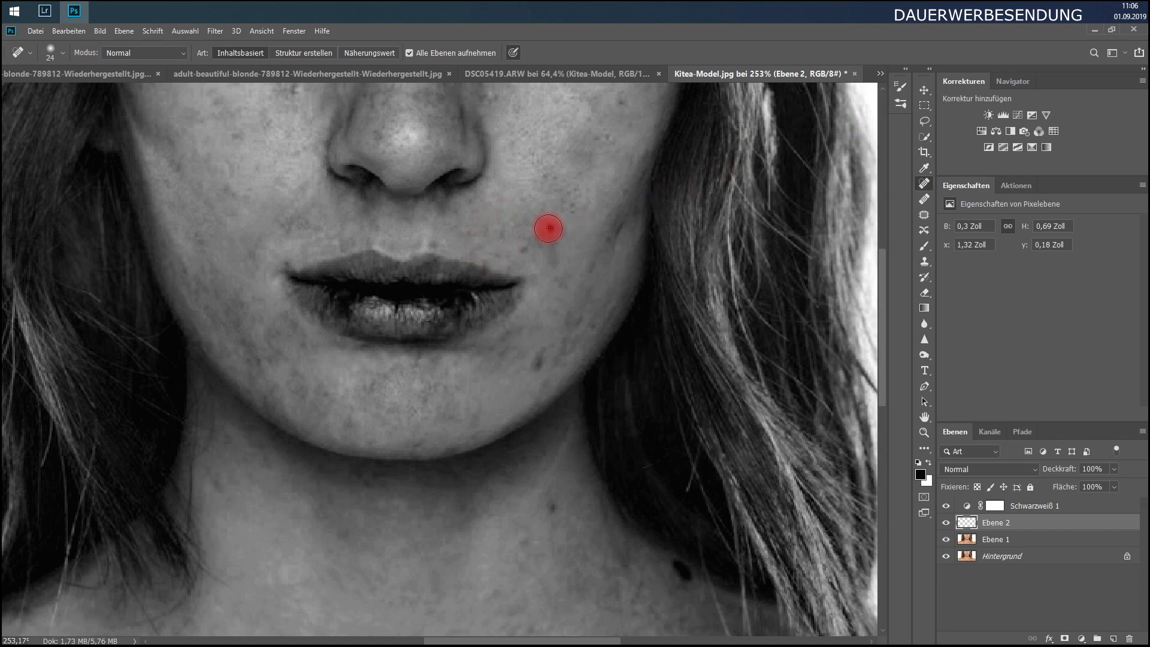
# - Heal the blemishes on the right cheek, above the upper lip and along the chin
pyautogui.click(548, 228)
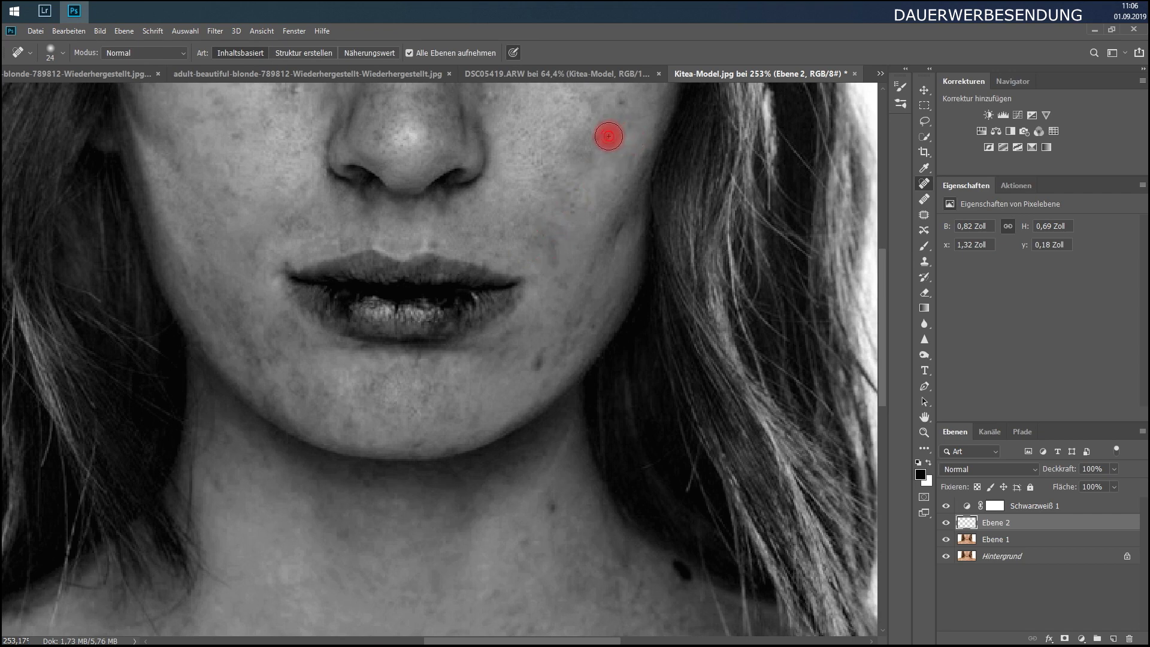
pyautogui.moveTo(608, 136); pyautogui.dragTo(628, 100)
pyautogui.click(627, 100)
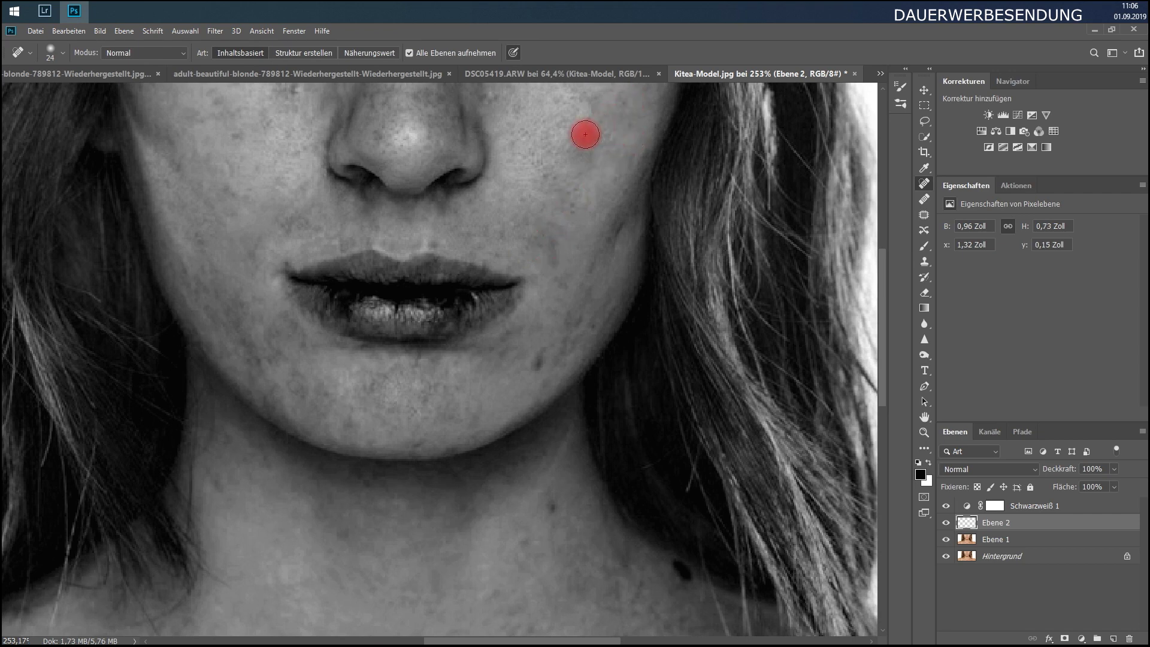
pyautogui.moveTo(626, 204); pyautogui.dragTo(640, 163)
pyautogui.click(437, 243)
pyautogui.moveTo(504, 259); pyautogui.dragTo(558, 350)
pyautogui.click(508, 340)
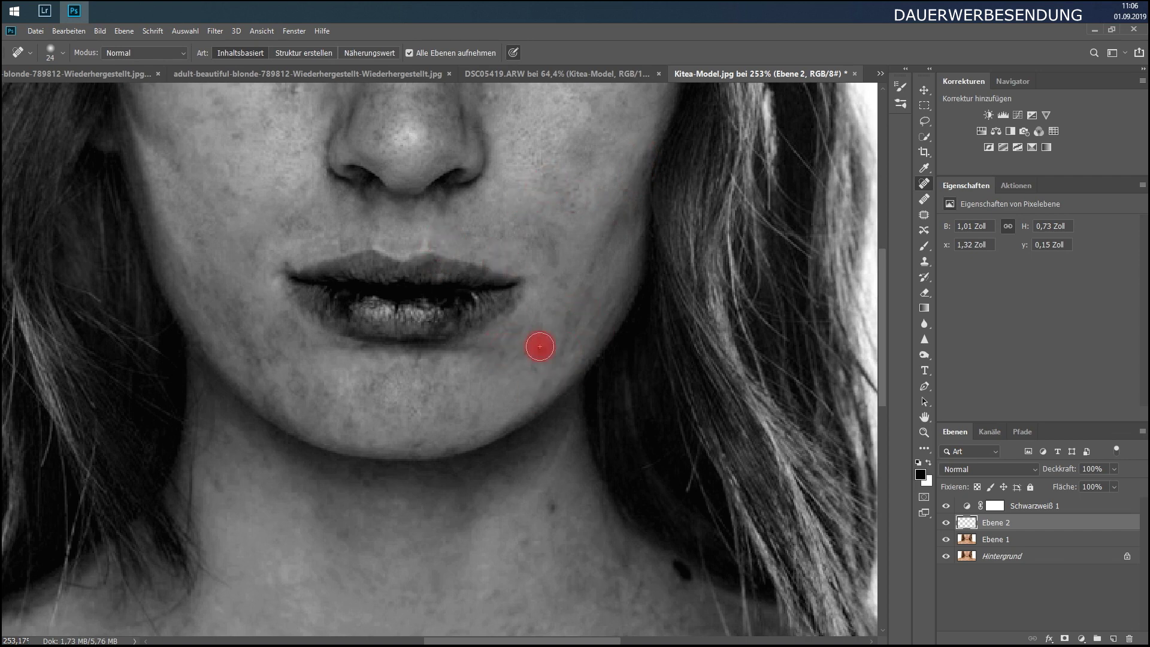
pyautogui.click(511, 237)
pyautogui.click(376, 338)
# - Heal the spots along the chin and right jaw, then on the left cheek and near the nose
pyautogui.moveTo(243, 346)
pyautogui.mouseDown()
pyautogui.moveTo(289, 359)
pyautogui.moveTo(247, 348)
pyautogui.mouseUp()
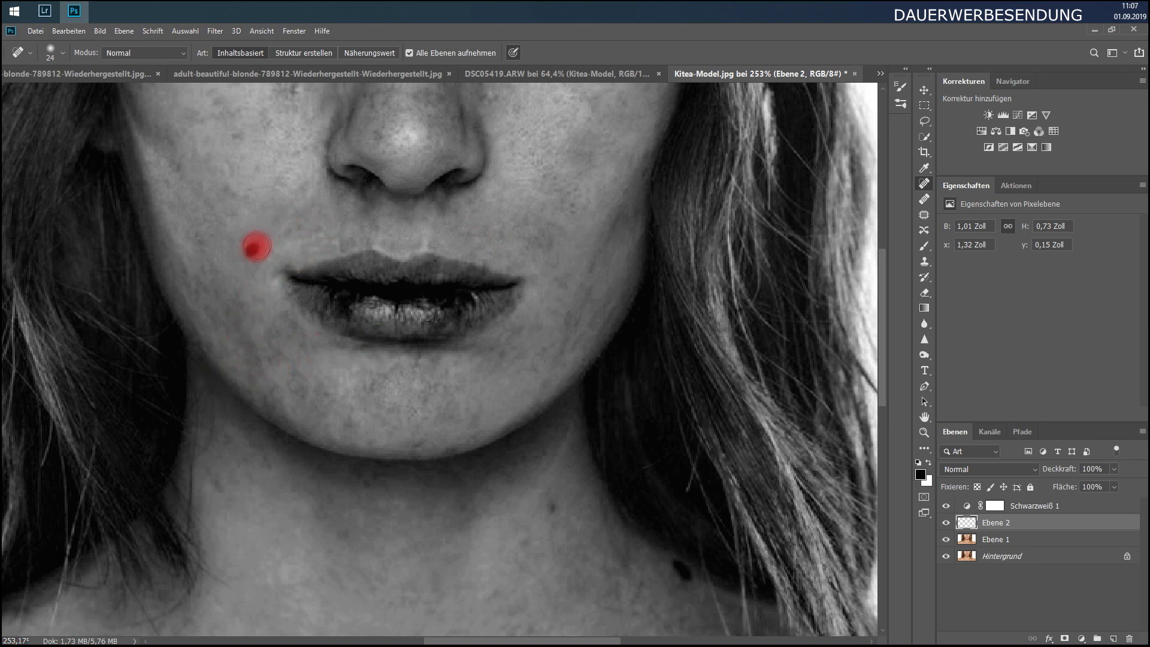
pyautogui.click(424, 445)
pyautogui.moveTo(425, 446); pyautogui.dragTo(544, 386)
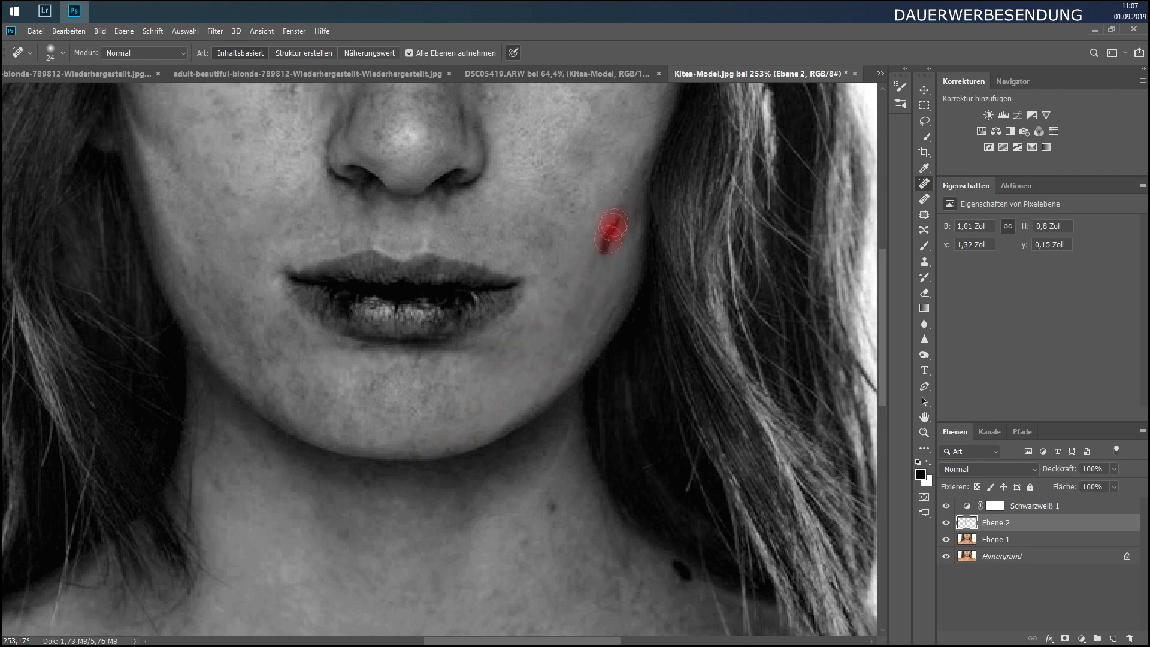
pyautogui.moveTo(544, 386); pyautogui.dragTo(607, 186)
pyautogui.click(342, 408)
pyautogui.click(232, 138)
pyautogui.click(178, 169)
pyautogui.click(223, 95)
pyautogui.click(287, 94)
# - Heal the spots across the nose and nose bridge, dismissing the healing error message
pyautogui.moveTo(390, 111); pyautogui.dragTo(390, 195)
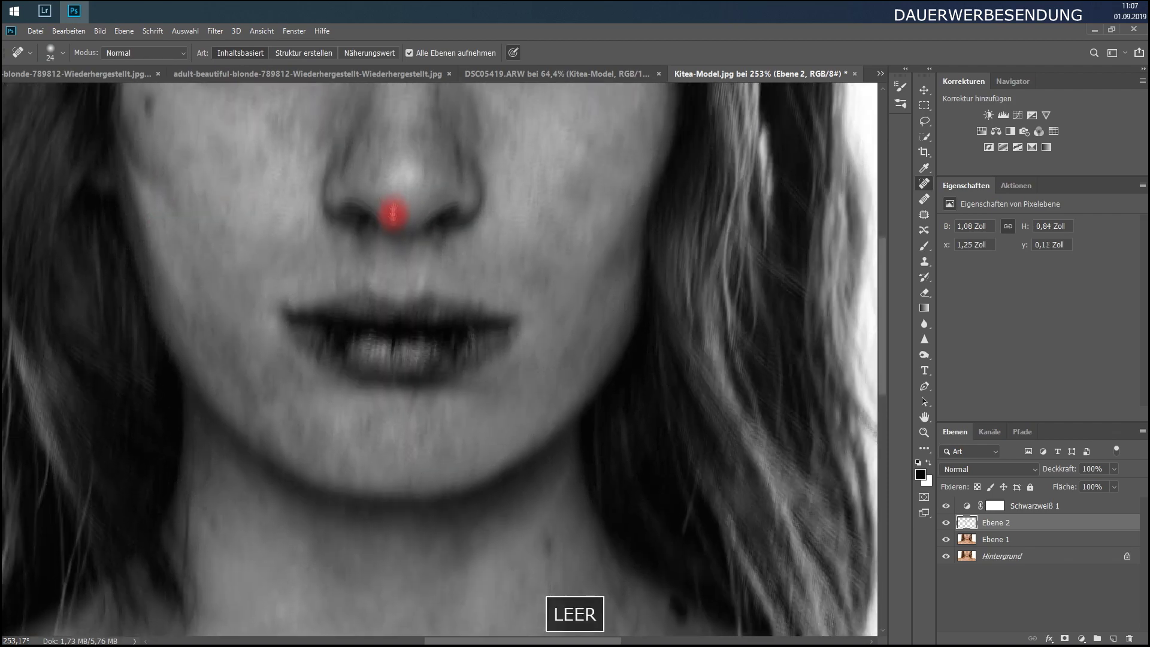
pyautogui.click(188, 140)
pyautogui.click(149, 157)
pyautogui.click(349, 157)
pyautogui.click(452, 141)
pyautogui.press('Return')
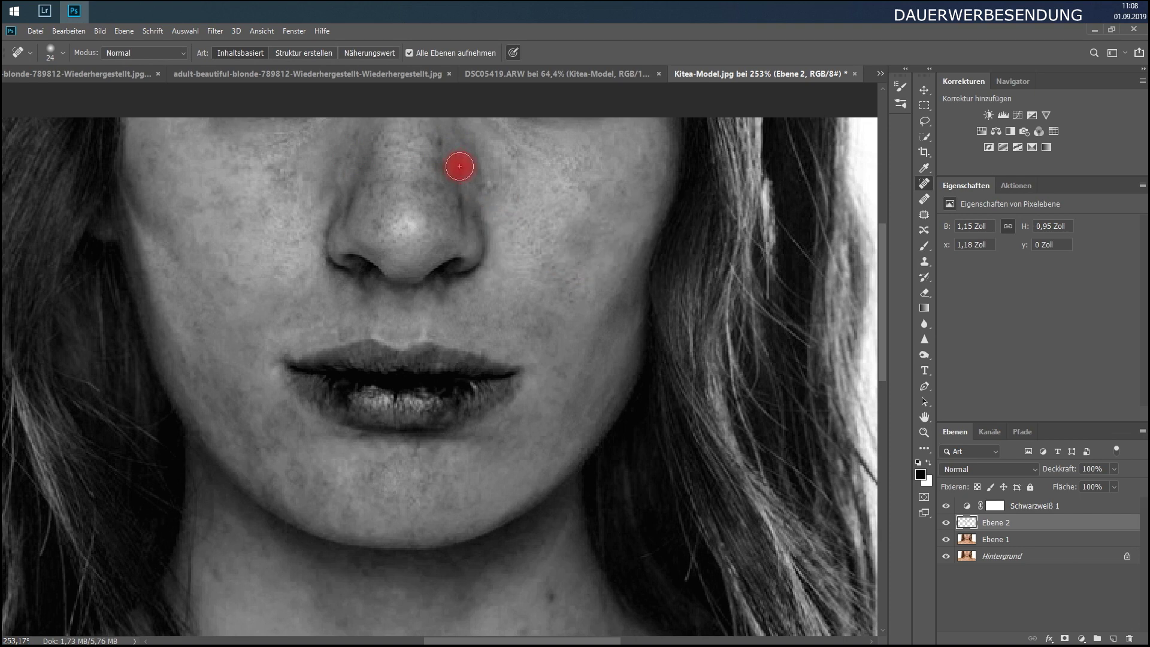
pyautogui.click(447, 169)
pyautogui.click(483, 180)
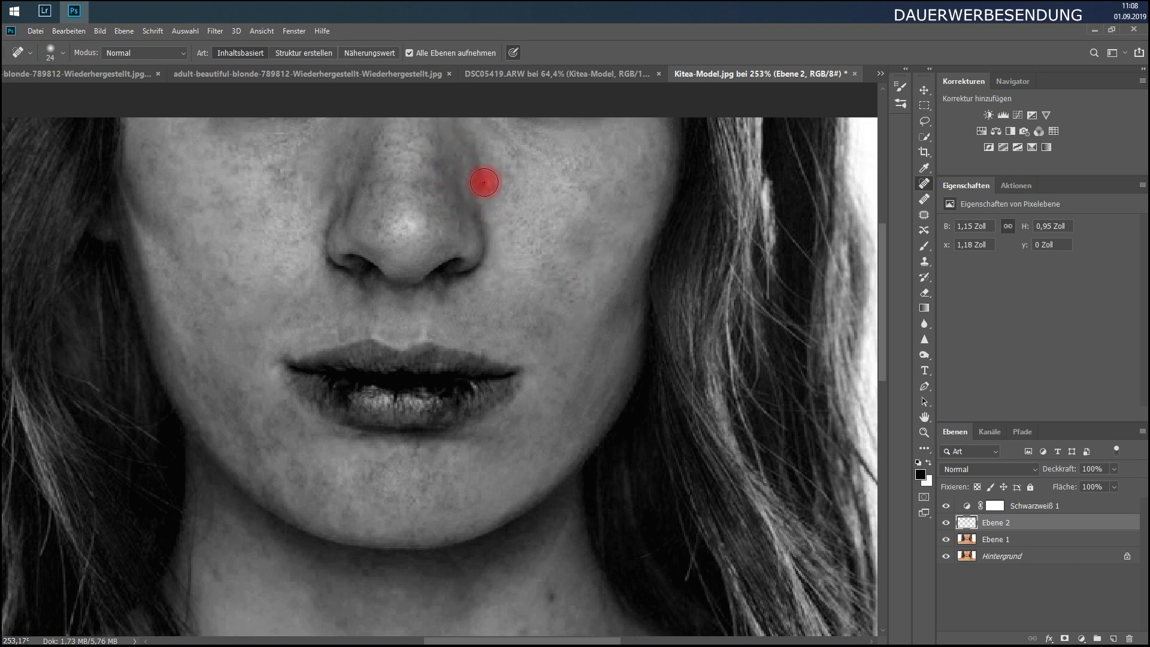
pyautogui.click(379, 225)
pyautogui.click(408, 195)
# - Heal the cluster of spots across the right cheek
pyautogui.click(514, 251)
pyautogui.click(565, 260)
pyautogui.click(516, 208)
pyautogui.click(542, 221)
pyautogui.click(554, 262)
pyautogui.click(635, 198)
pyautogui.click(592, 197)
pyautogui.click(650, 147)
pyautogui.click(623, 188)
pyautogui.click(643, 162)
# - Heal the spots on the chin, below the lower lip and around the mouth corners
pyautogui.click(626, 195)
pyautogui.click(593, 211)
pyautogui.click(390, 473)
pyautogui.click(351, 479)
pyautogui.click(438, 478)
pyautogui.click(419, 452)
pyautogui.click(464, 454)
pyautogui.click(483, 350)
pyautogui.click(506, 352)
pyautogui.click(512, 345)
# - Undo a bad dab, then heal spots around the lips, on the left cheek and under the eye
pyautogui.hotkey('ctrl', 'z')
pyautogui.click(390, 370)
pyautogui.click(469, 389)
pyautogui.click(482, 357)
pyautogui.click(414, 390)
pyautogui.click(231, 285)
pyautogui.click(274, 201)
pyautogui.click(260, 209)
pyautogui.click(352, 133)
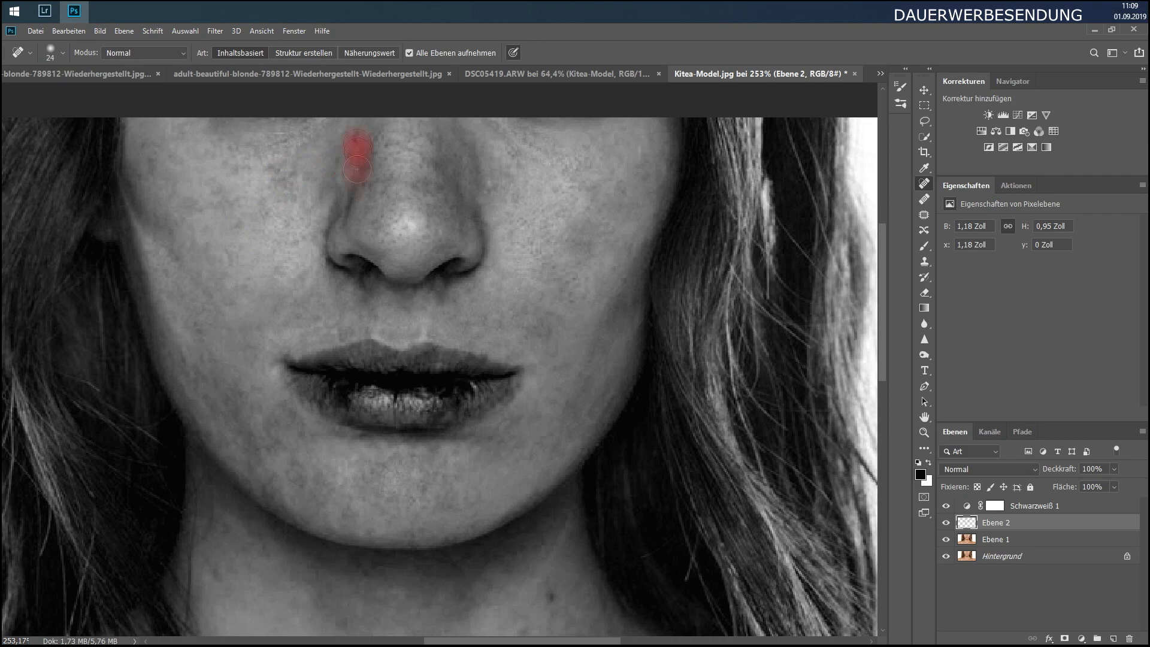
# - Heal the blemishes on the neck and along the collarbones
pyautogui.moveTo(545, 539); pyautogui.dragTo(578, 379)
pyautogui.click(710, 496)
pyautogui.click(288, 438)
pyautogui.click(256, 422)
pyautogui.click(403, 417)
pyautogui.moveTo(482, 449); pyautogui.dragTo(554, 299)
pyautogui.click(581, 534)
pyautogui.click(769, 485)
pyautogui.click(369, 543)
pyautogui.click(445, 539)
pyautogui.click(433, 491)
pyautogui.click(510, 455)
pyautogui.click(219, 484)
# - Heal the shoulder and right-collarbone spots, then zoom out to 130%
pyautogui.moveTo(221, 478)
pyautogui.mouseDown()
pyautogui.moveTo(221, 456)
pyautogui.moveTo(257, 423)
pyautogui.mouseUp()
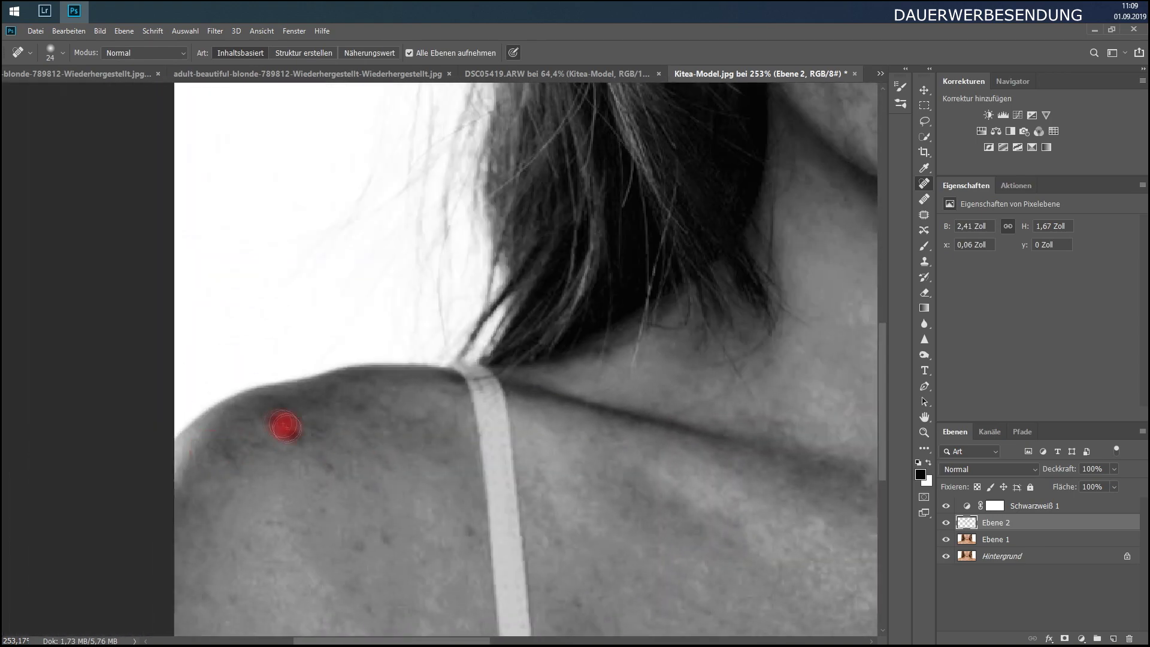
pyautogui.click(372, 549)
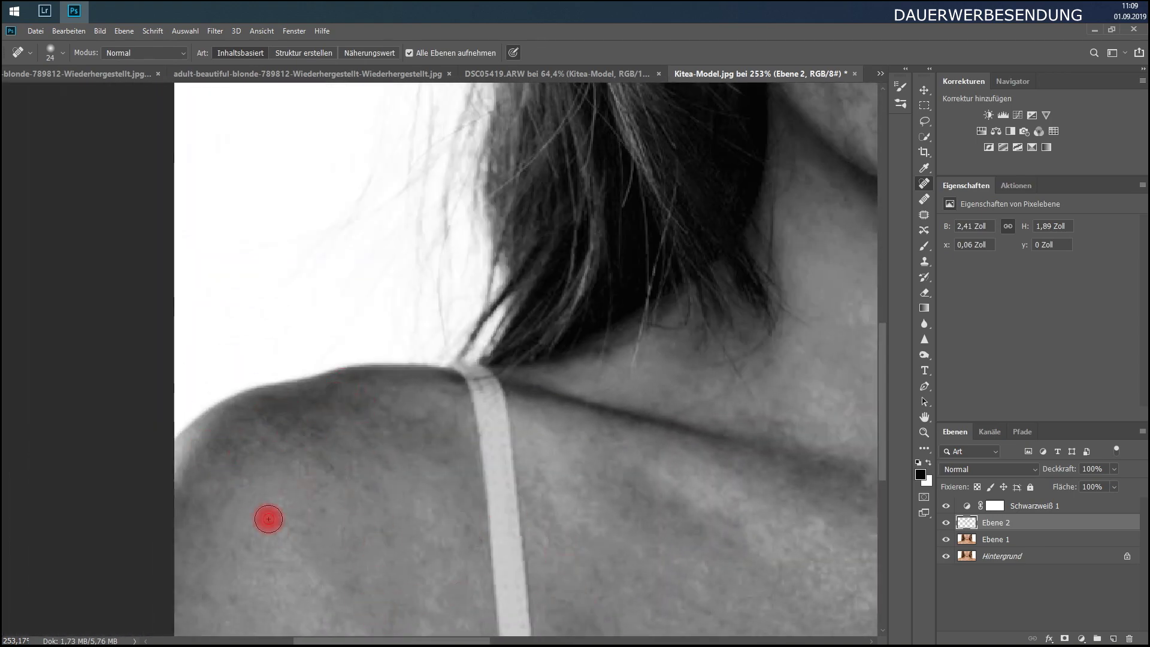
pyautogui.press('space')
pyautogui.moveTo(373, 530)
pyautogui.mouseDown()
pyautogui.moveTo(417, 534)
pyautogui.moveTo(450, 462)
pyautogui.mouseUp()
pyautogui.click(633, 432)
pyautogui.scroll(-2, 449, 393)
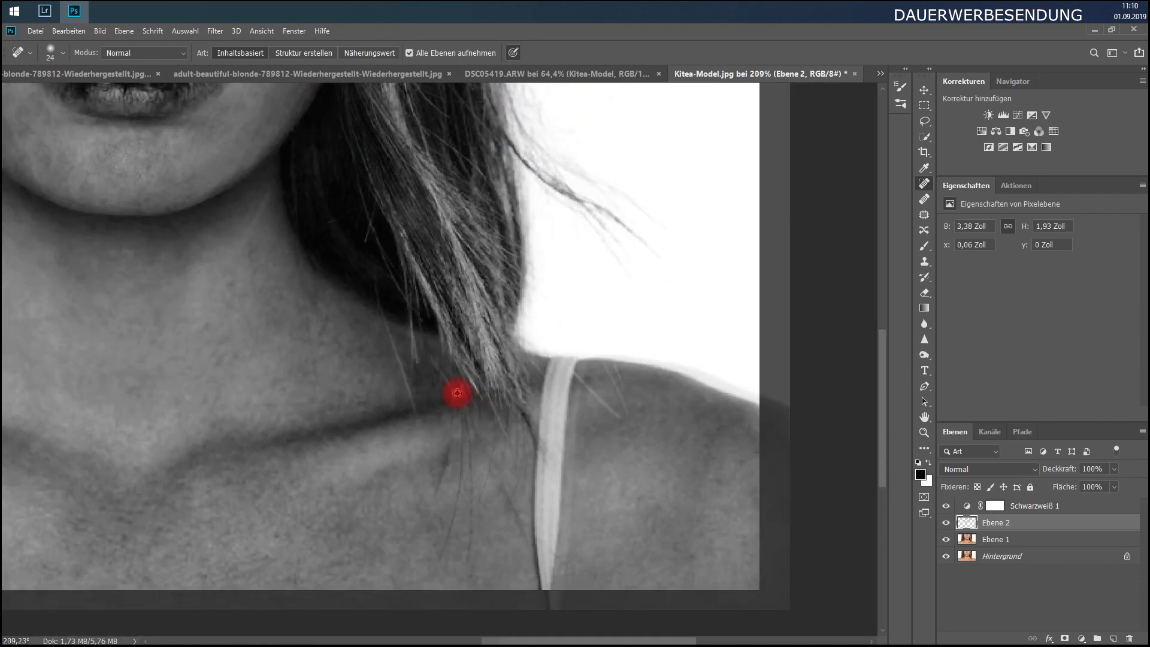
pyautogui.scroll(-2, 457, 390)
pyautogui.scroll(-2, 468, 394)
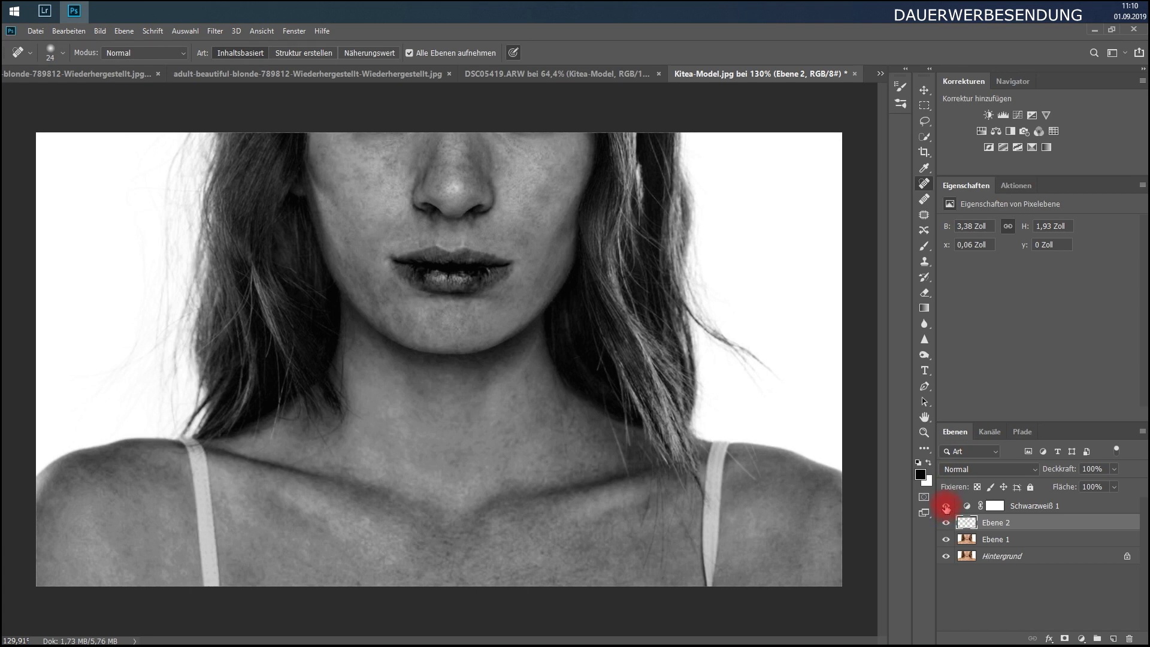
# - Hide Schwarzweiß 1 for colour, then Alt-toggle the Hintergrund eye to compare with the original
pyautogui.click(946, 507)
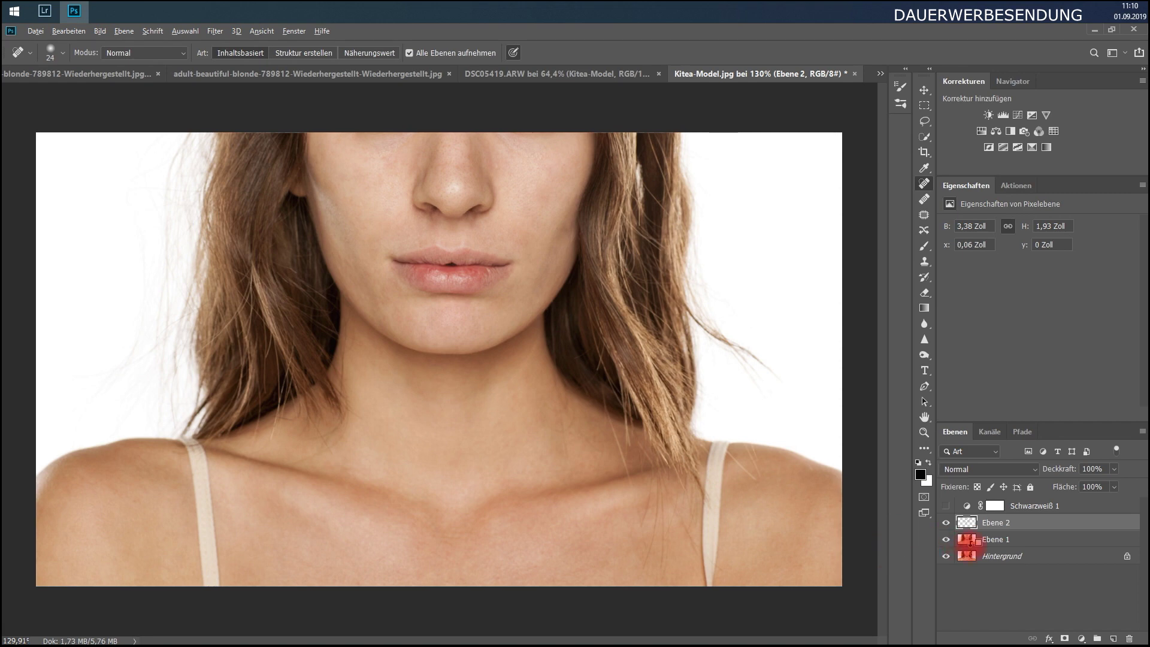
pyautogui.keyDown('alt'); pyautogui.click(947, 559); pyautogui.keyUp('alt')
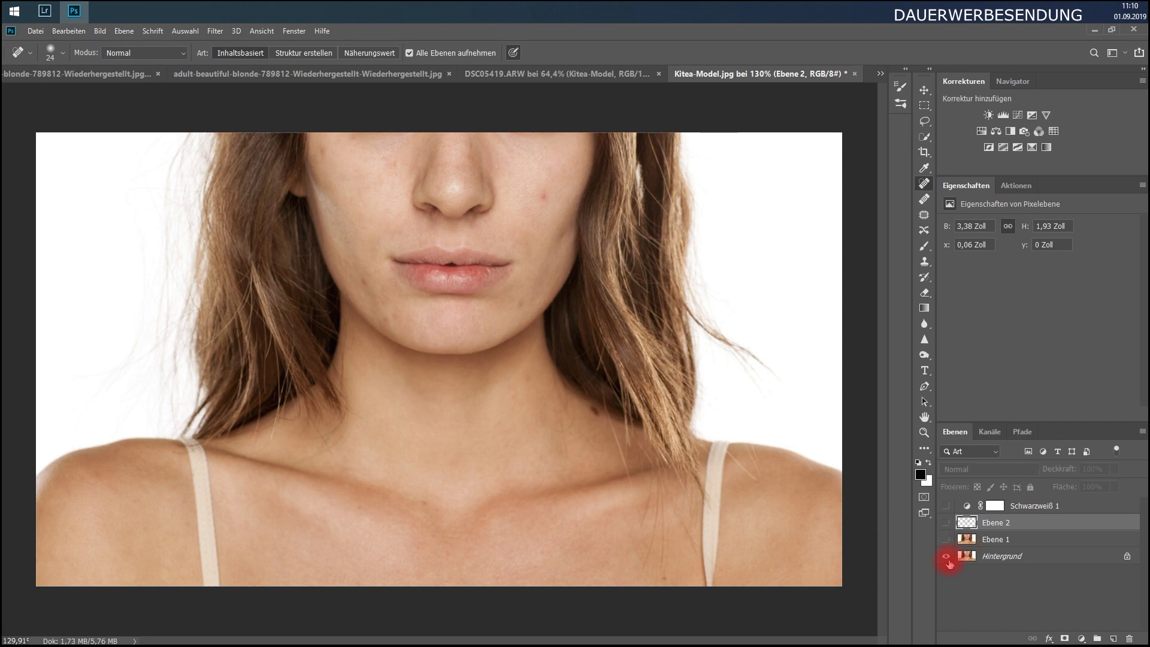
pyautogui.keyDown('alt'); pyautogui.click(947, 558); pyautogui.keyUp('alt')
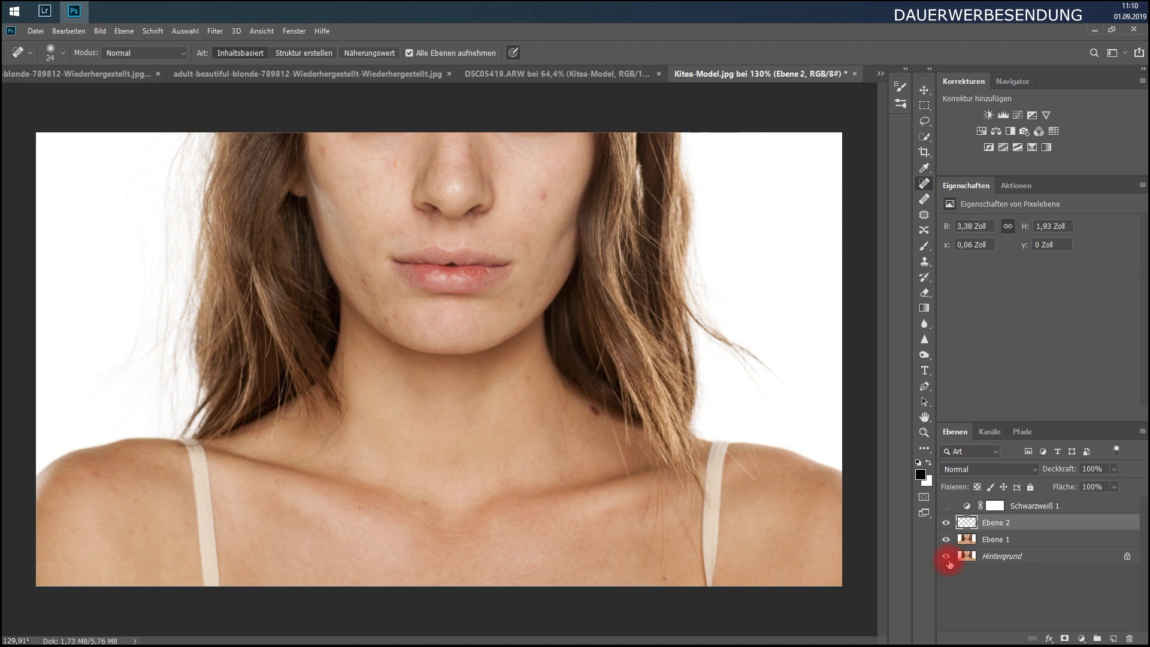